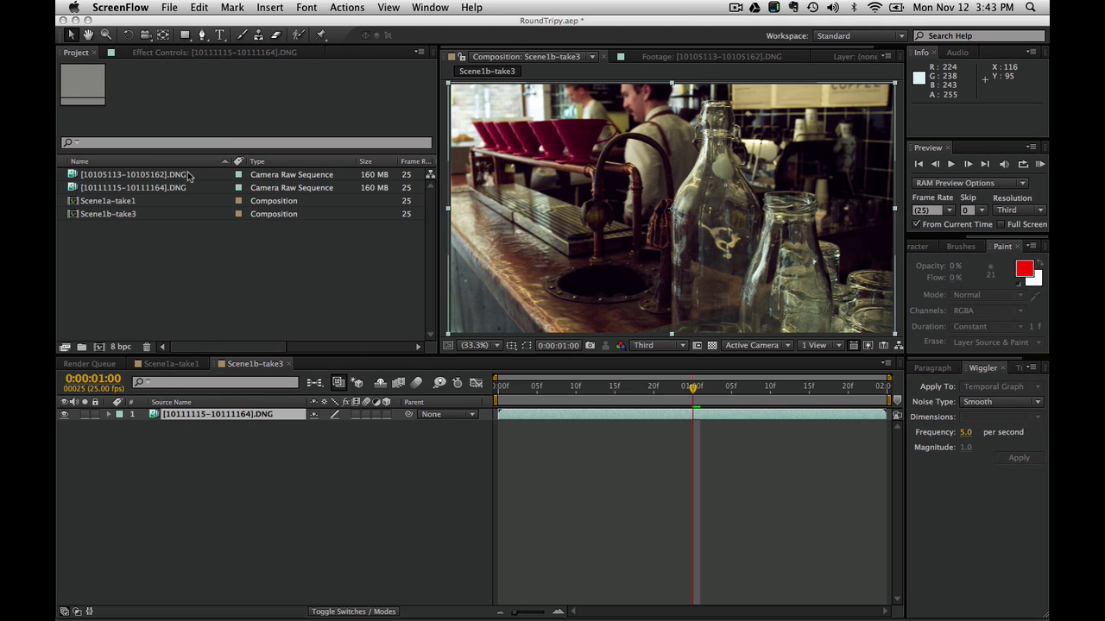
Bring After Effects forward, compare the two scene comps, and settle on Scene1b-take3.
click(168, 366)
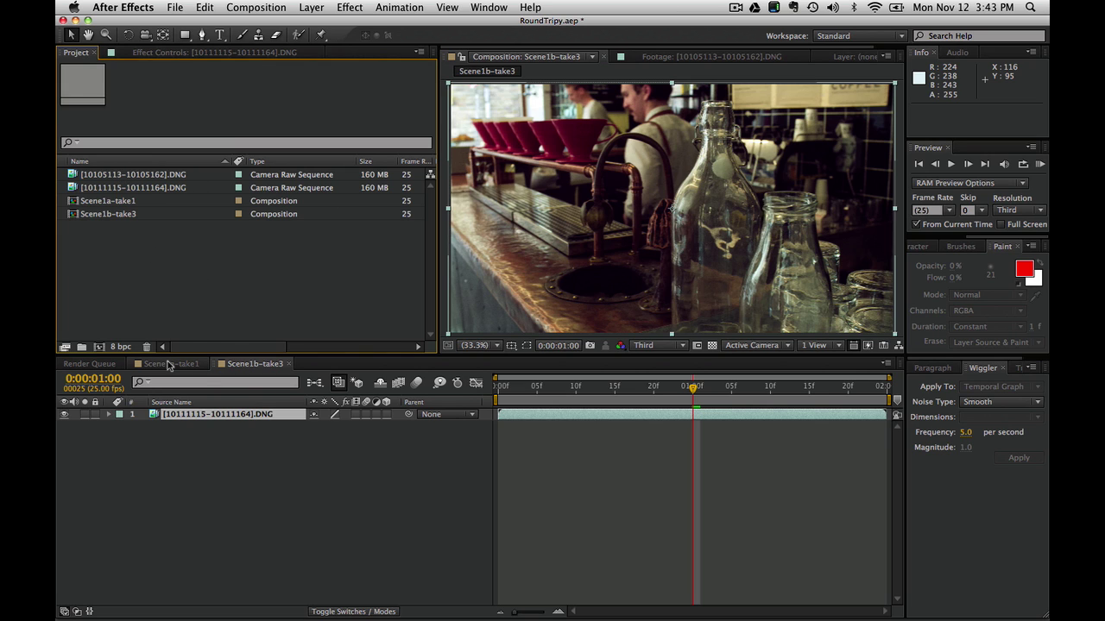
click(170, 367)
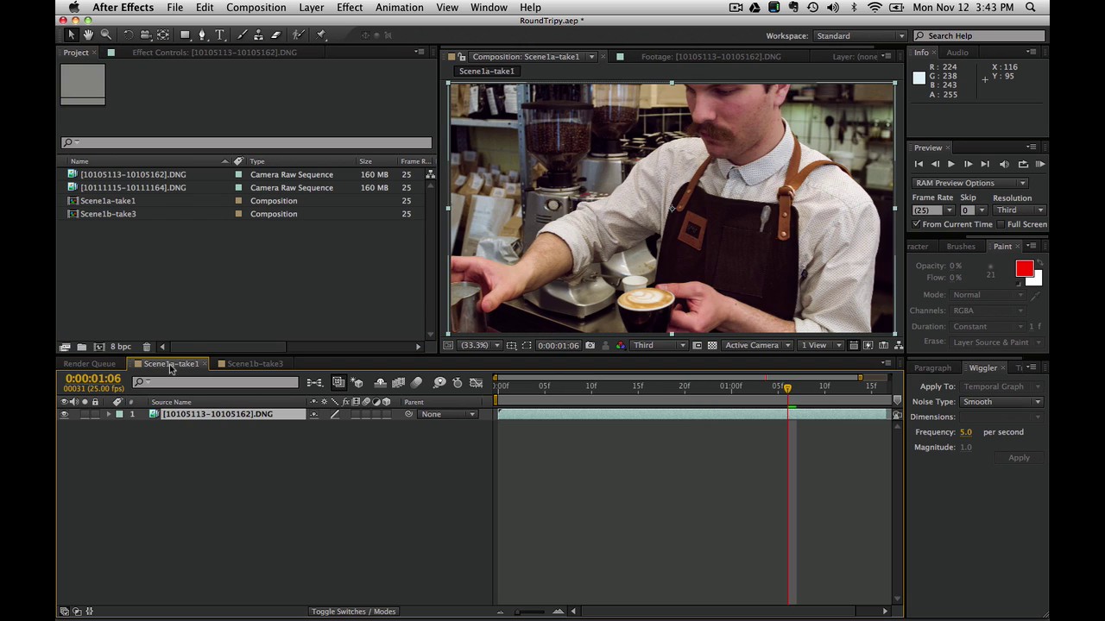
click(231, 367)
click(169, 366)
click(238, 366)
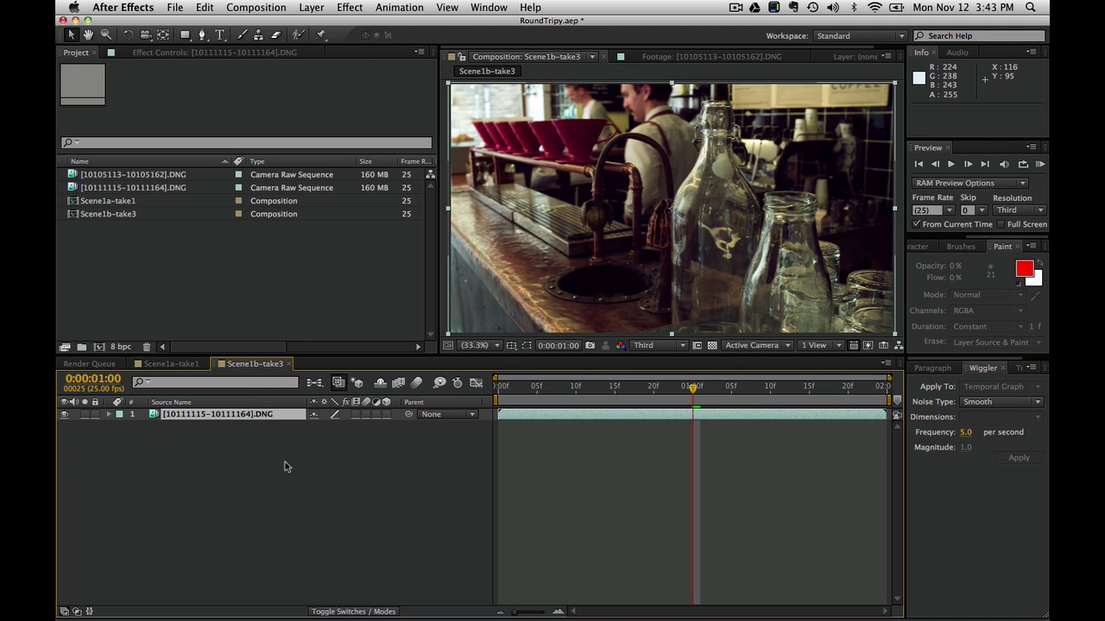
Queue Scene1b-take3 with Draft Settings and the Proxy1080 output module, and render it.
key(super+m)
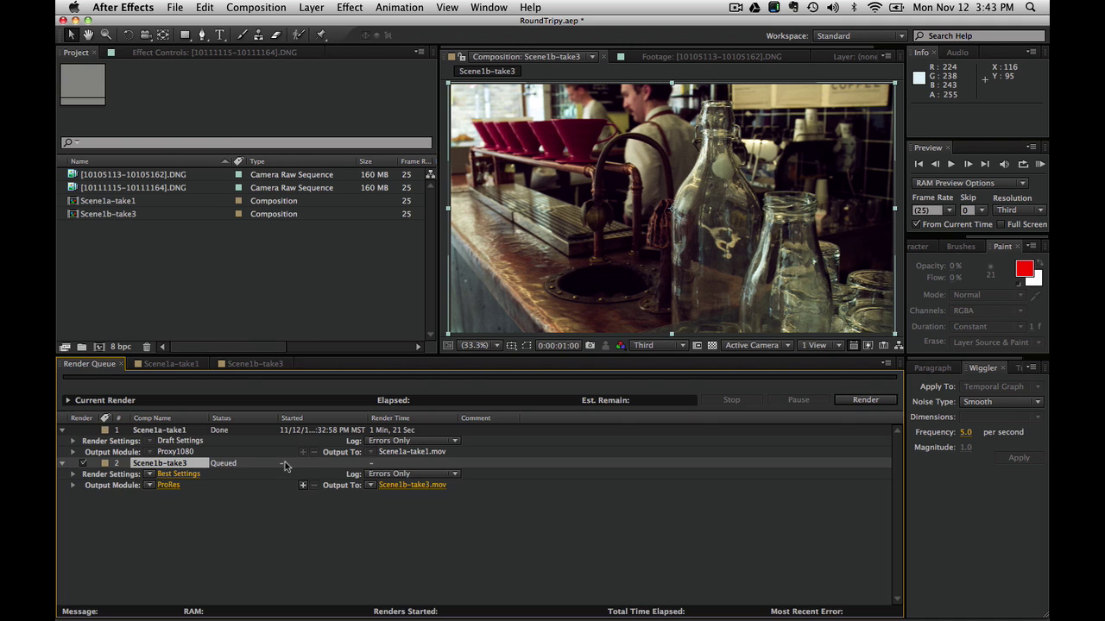
click(150, 474)
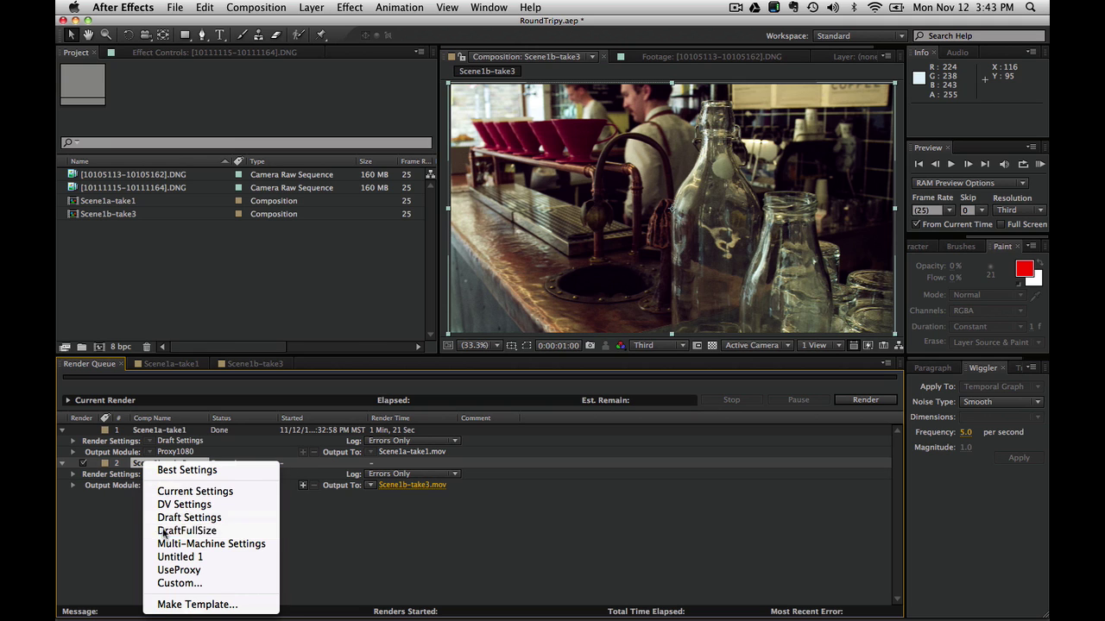
click(163, 530)
click(148, 475)
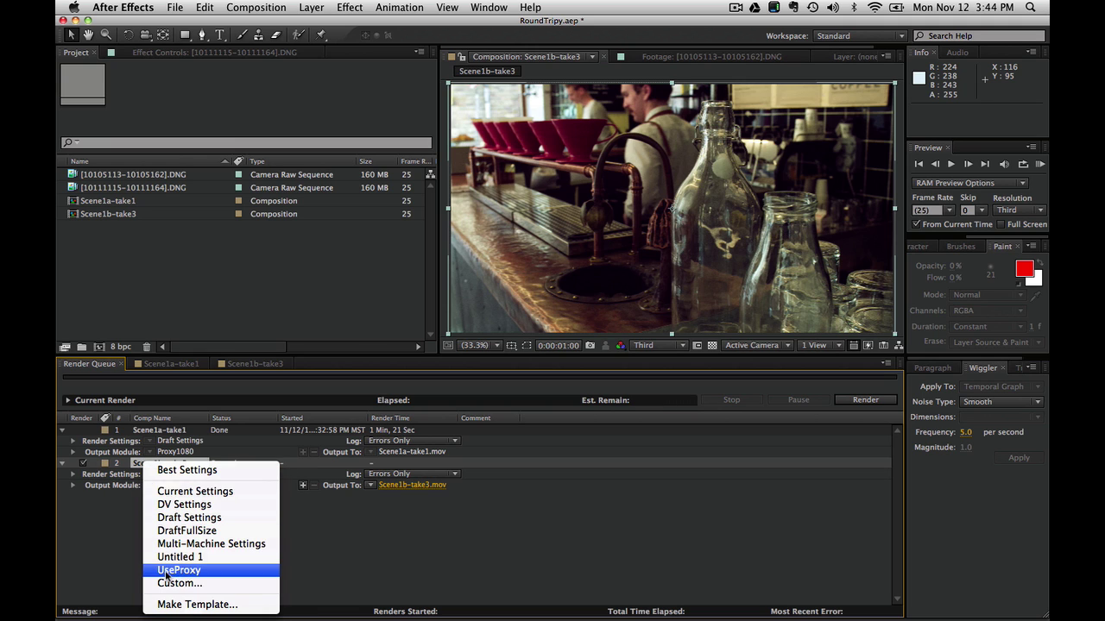
click(177, 518)
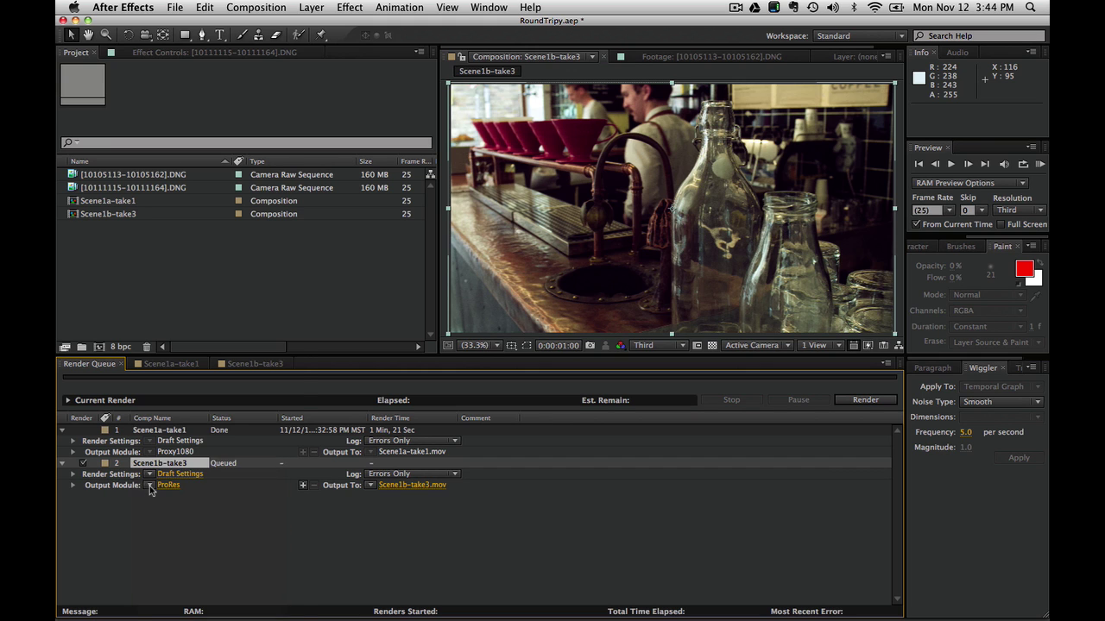
click(148, 485)
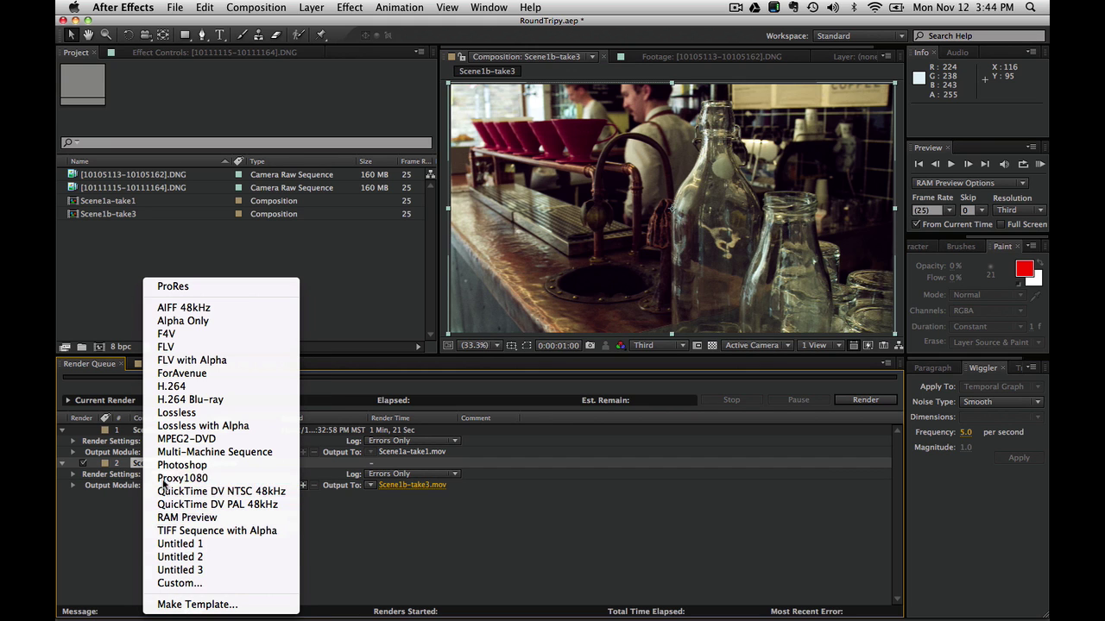
click(164, 479)
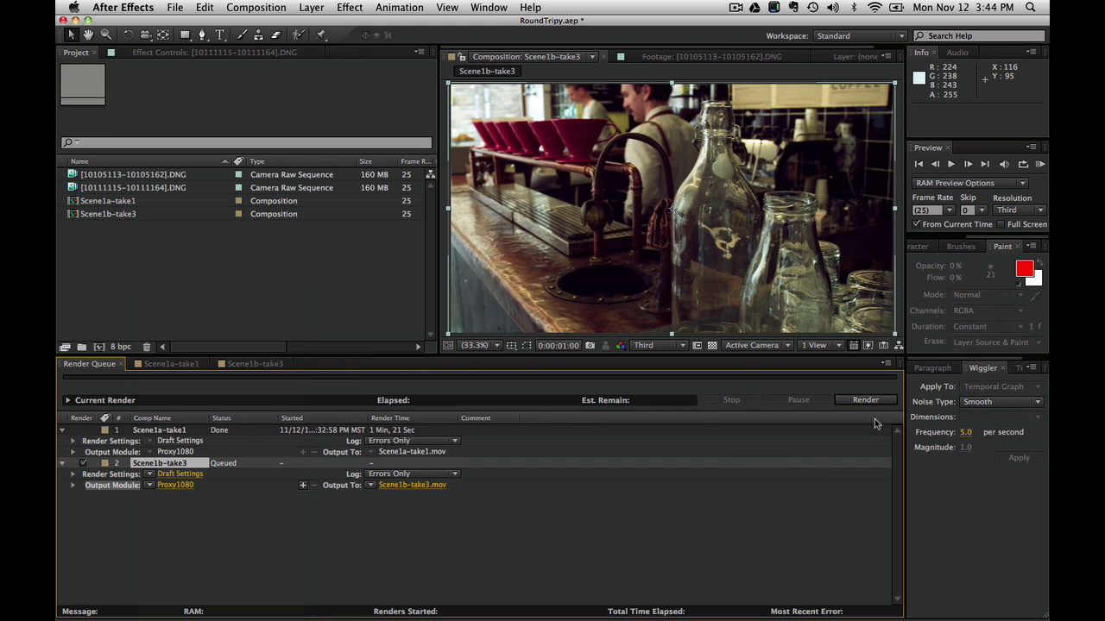
click(867, 400)
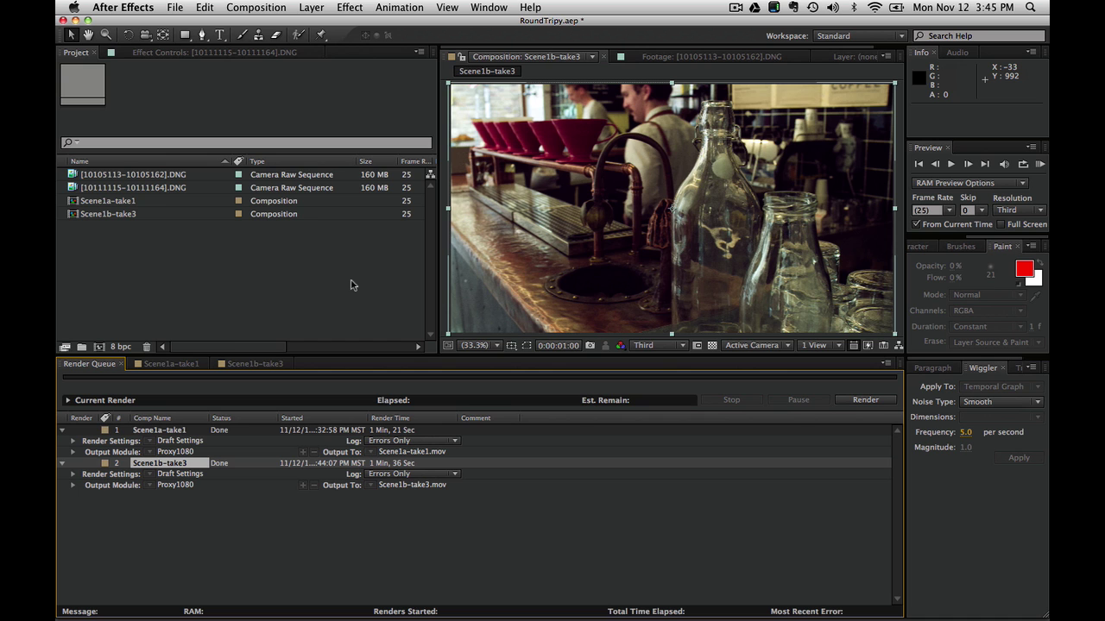
In Premiere Pro, preview Scene1a-take1, then import Scene1b-take3.mov through File > Import.
key(super+Tab)
key(super+Tab)
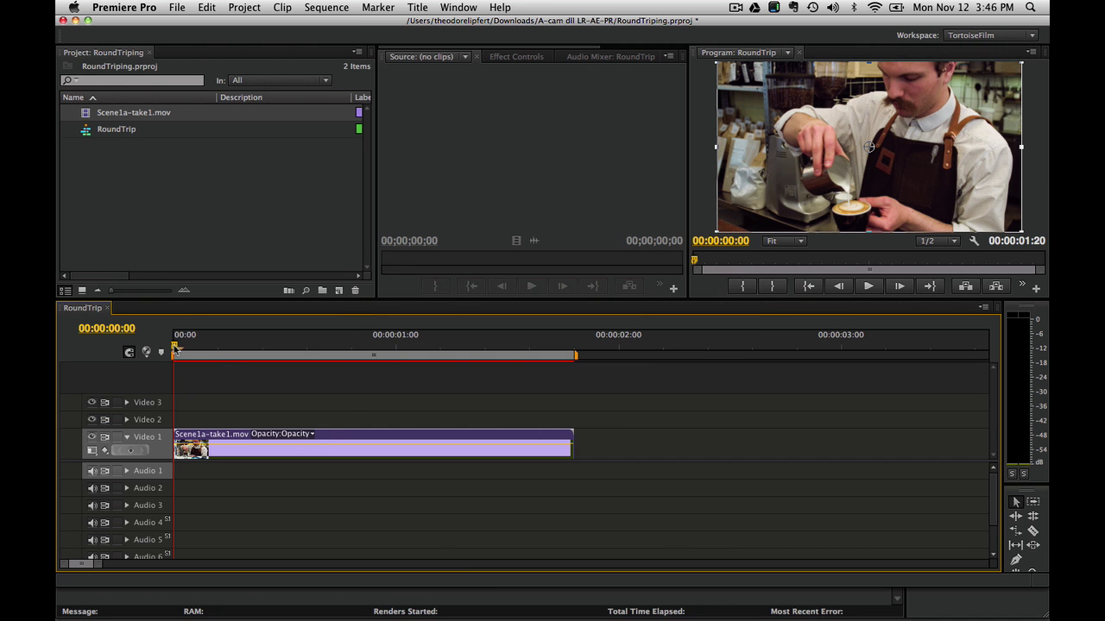
drag(176, 349, 404, 348)
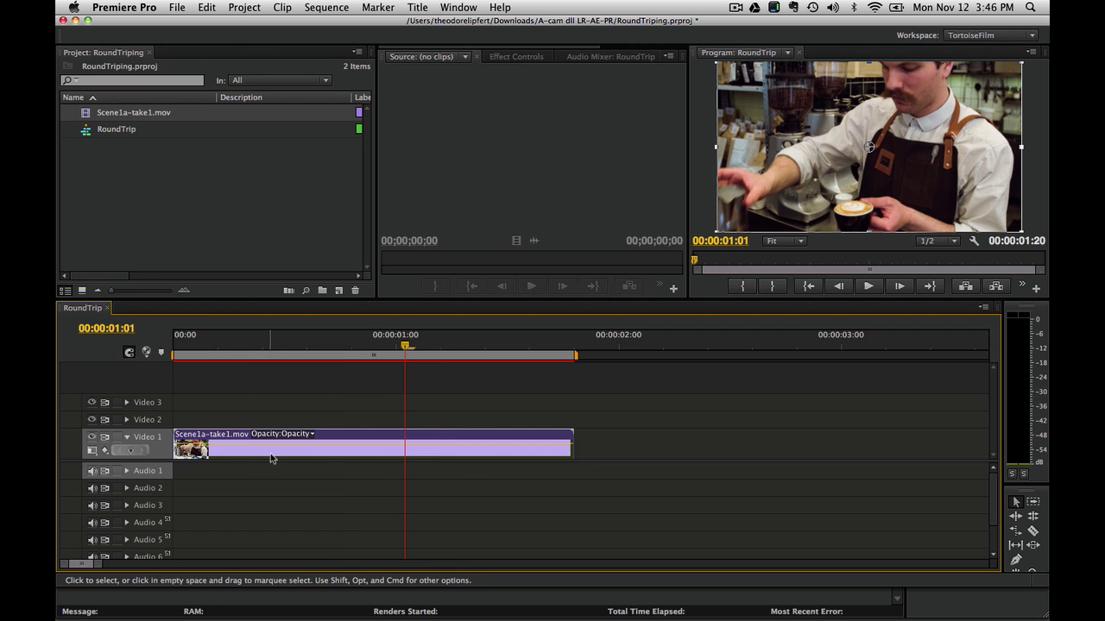
click(177, 7)
mouse_move(209, 205)
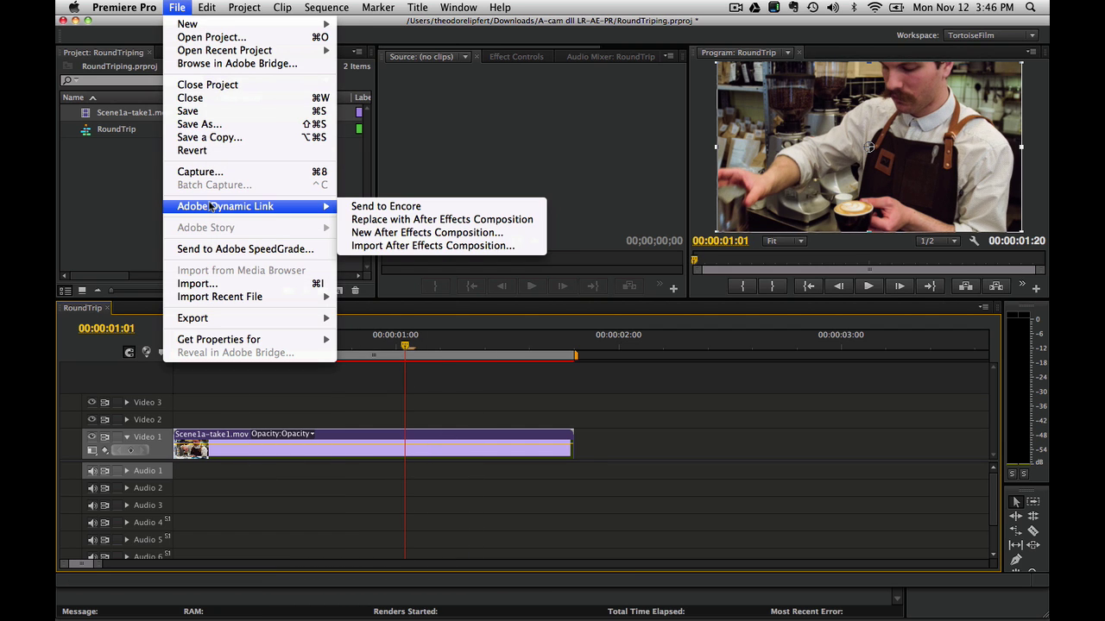
click(198, 283)
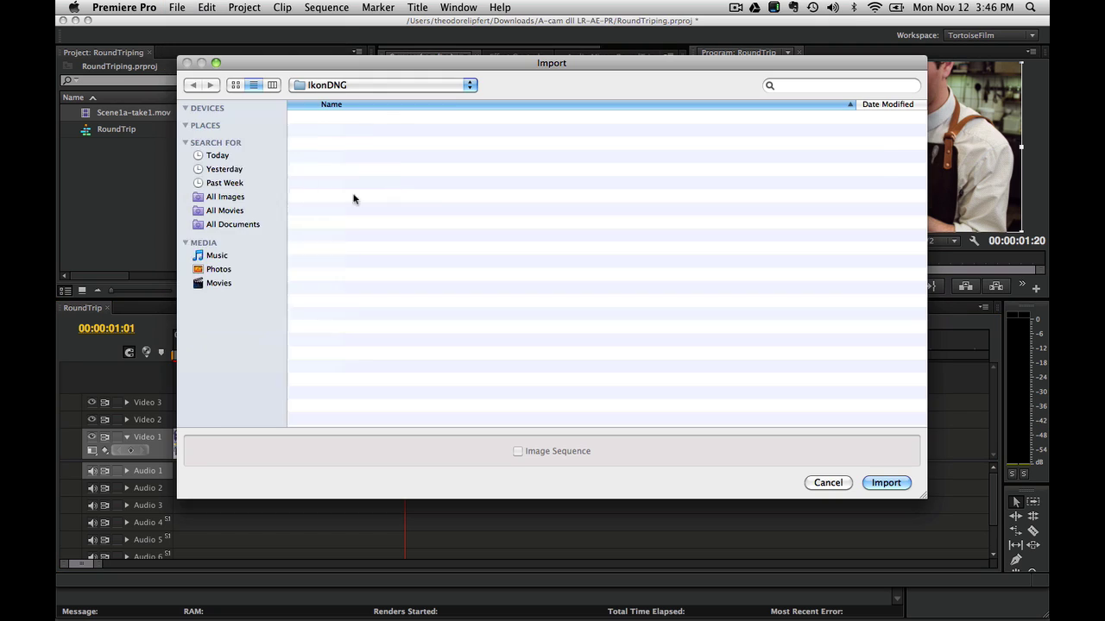
mouse_move(350, 155)
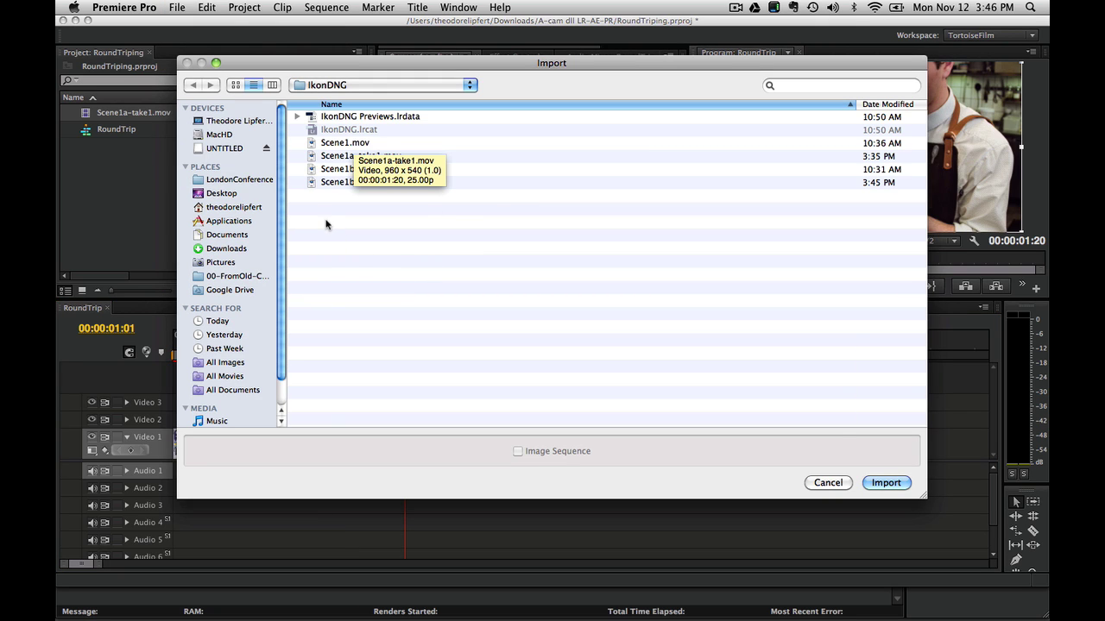
click(329, 182)
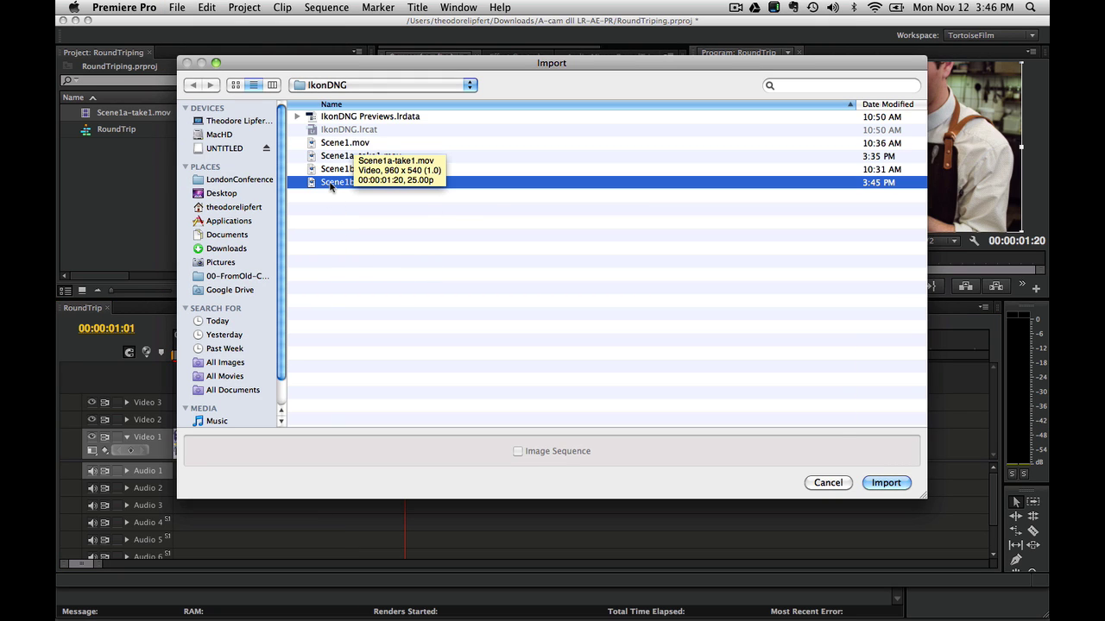
click(885, 483)
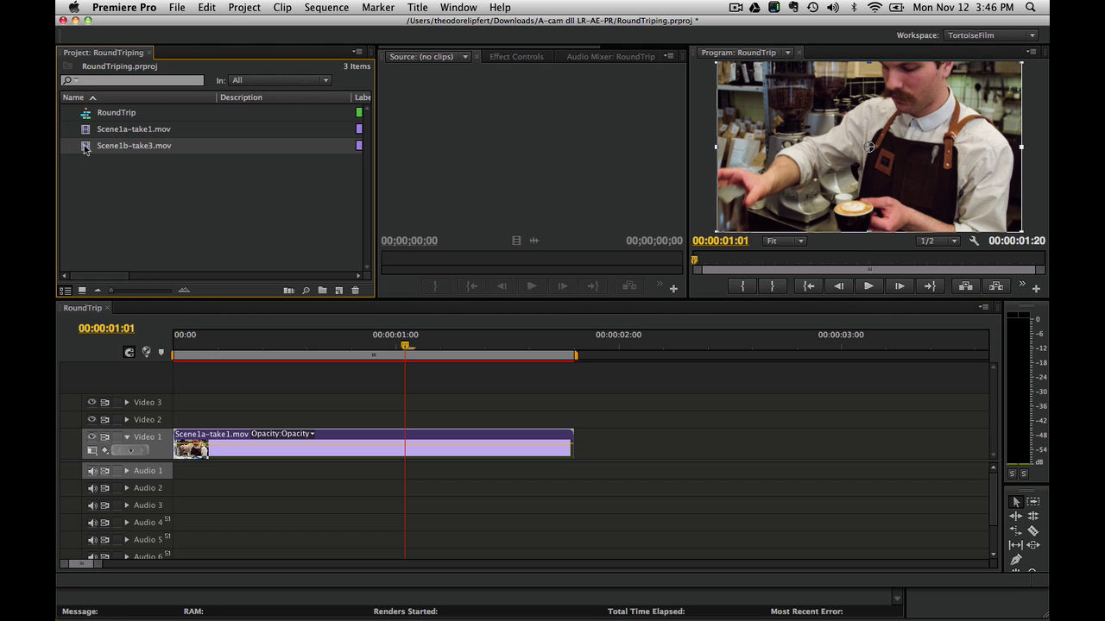
Drop Scene1b-take3.mov onto Video 1 after Scene1a-take1 and set its Motion Scale to 200.
drag(86, 147, 585, 461)
click(655, 347)
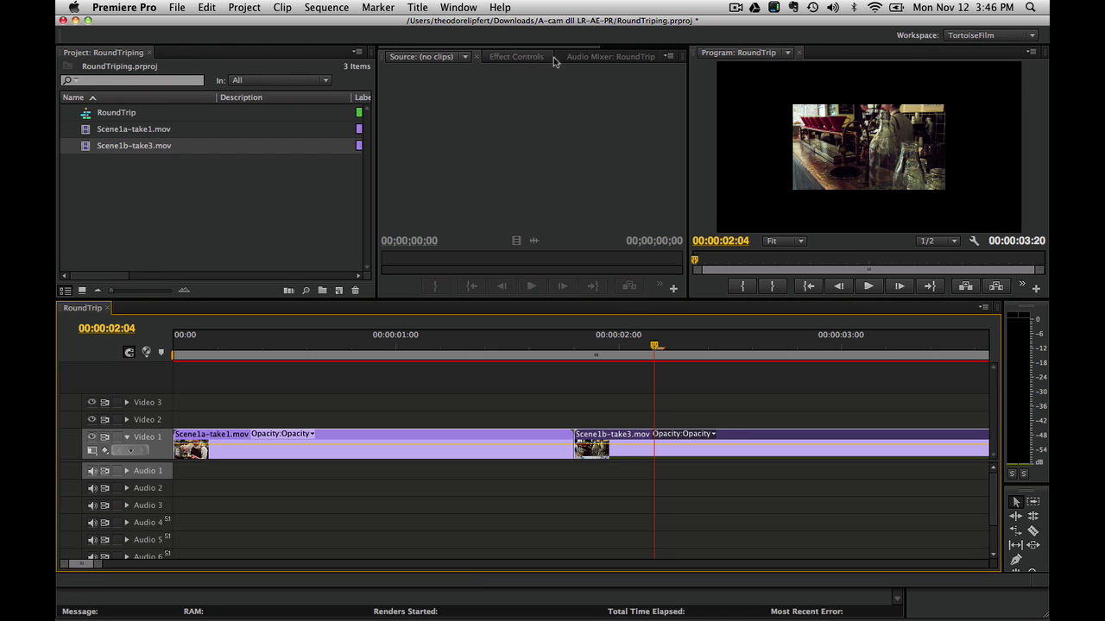
click(522, 57)
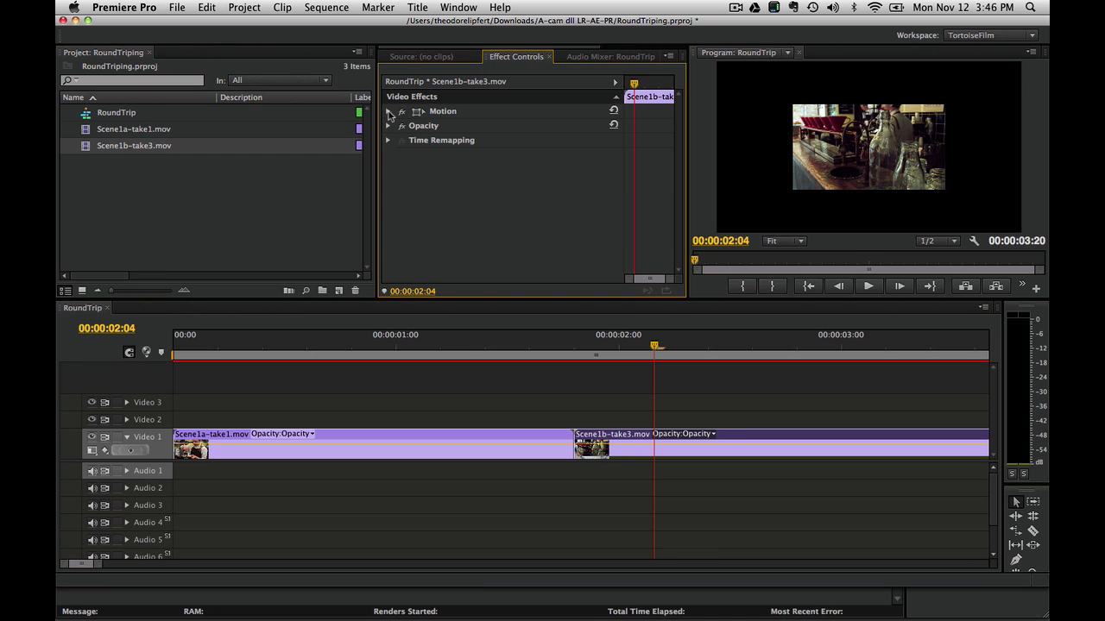
click(389, 111)
click(510, 142)
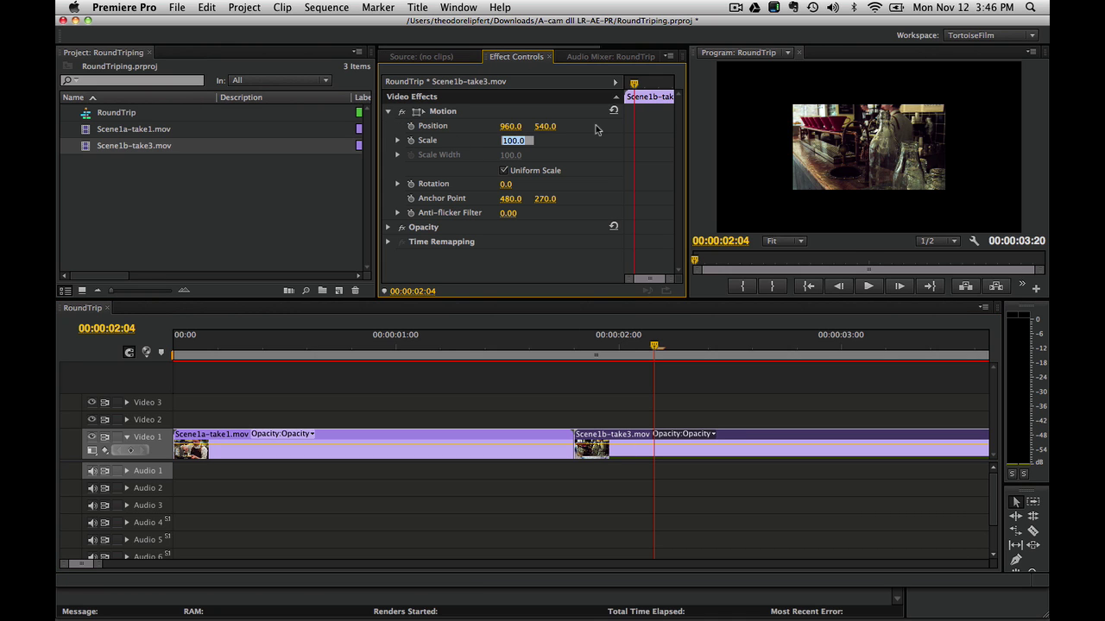
text(200)
key(Return)
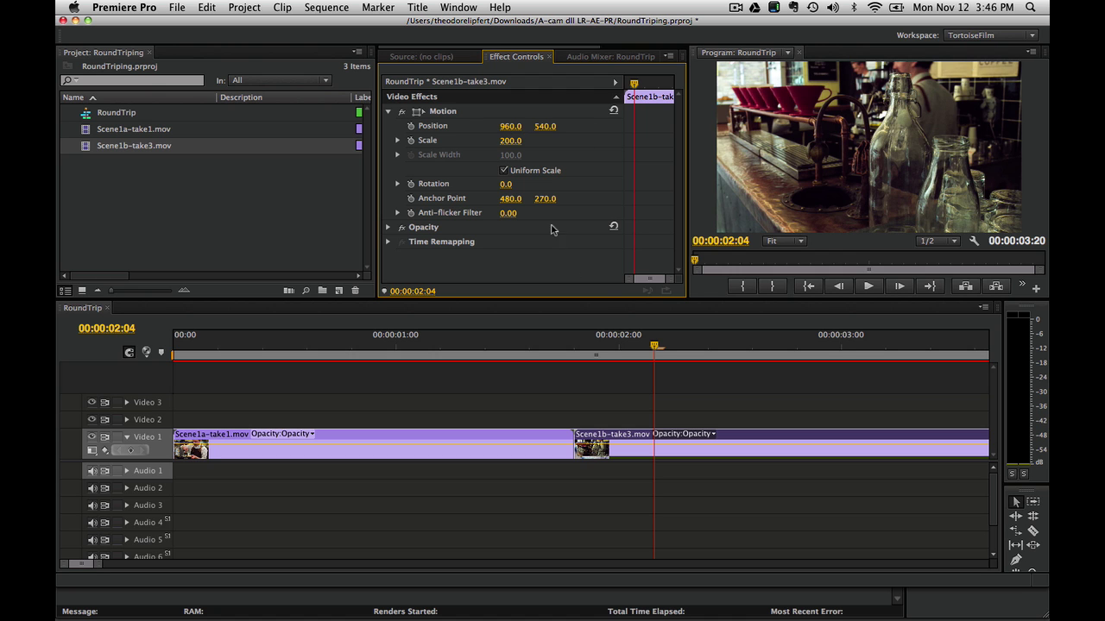
Play the sequence from the start to check the edit.
drag(653, 352, 179, 339)
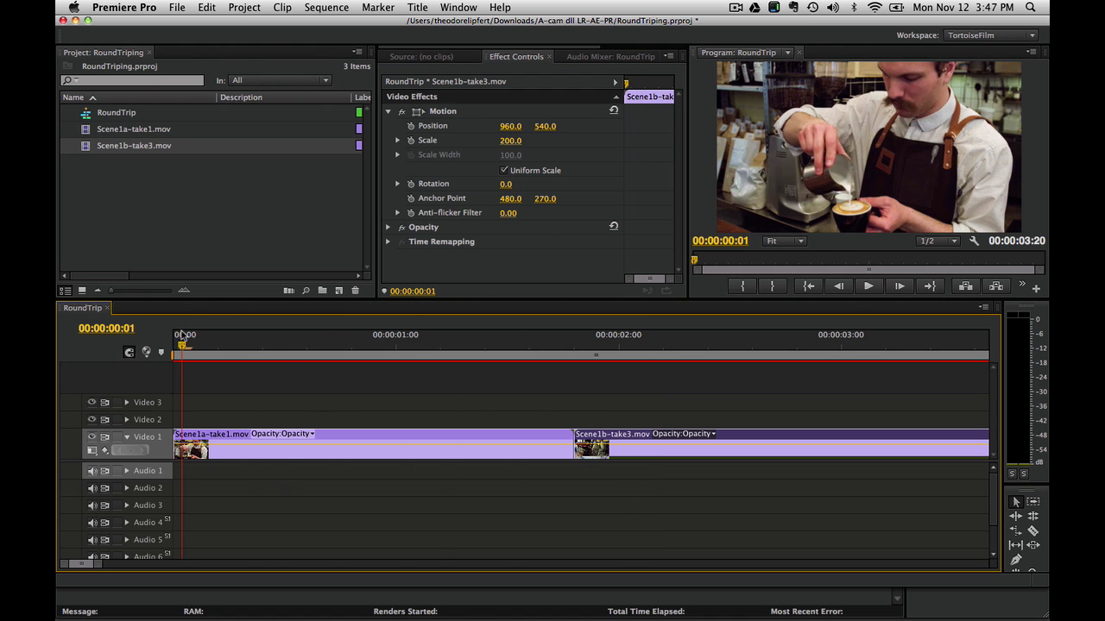
key(space)
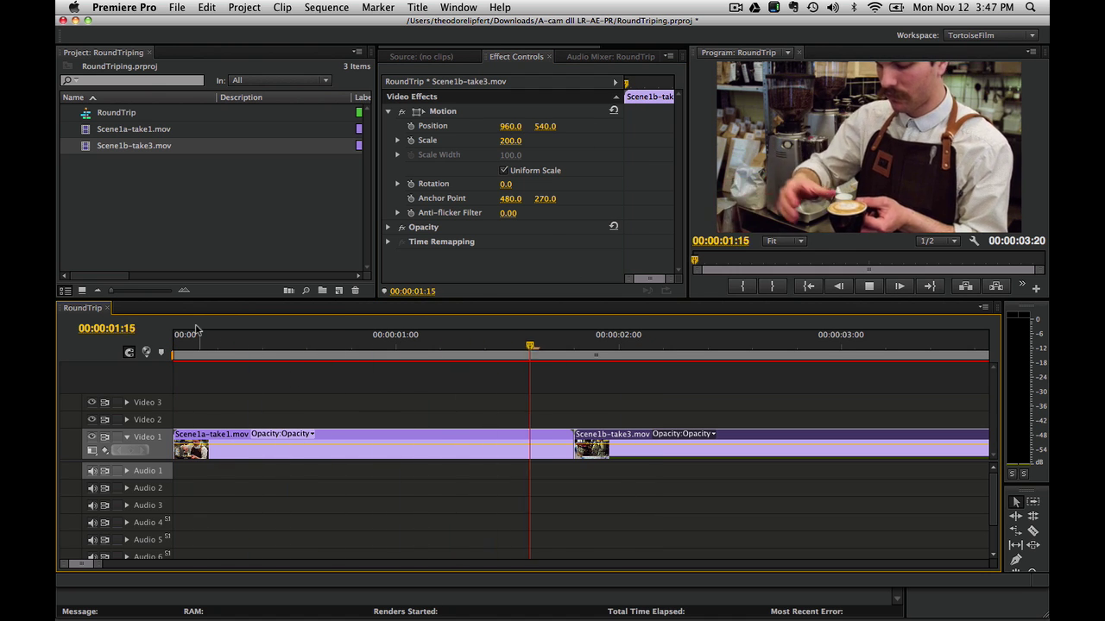
key(space)
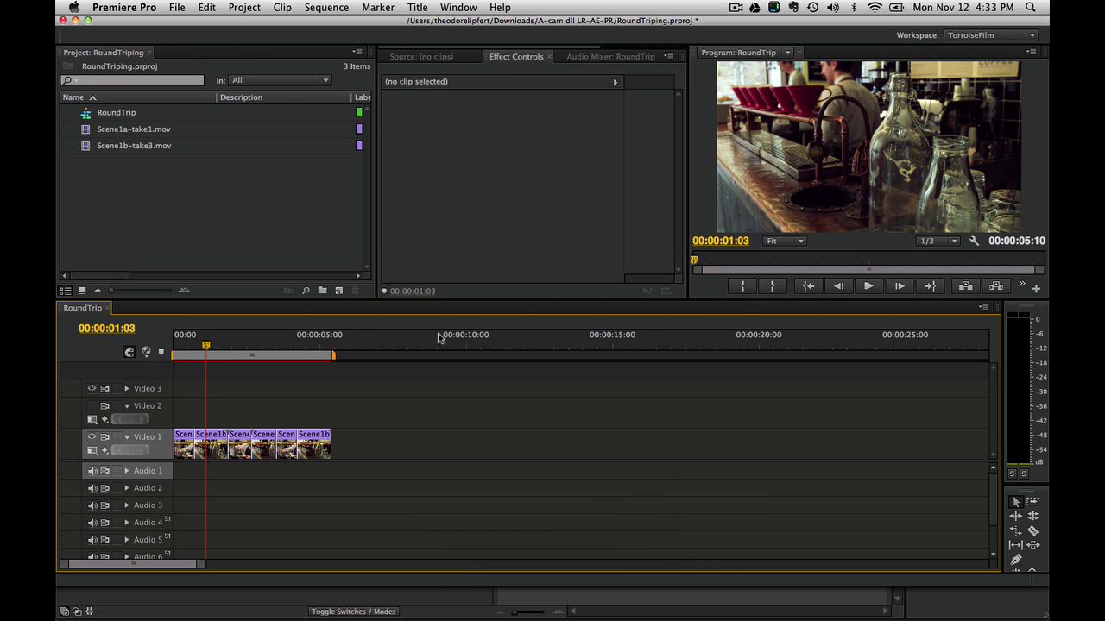
Scrub and play the sequence from the start, stopping at 00:00:01:07.
drag(211, 338, 234, 353)
key(Home)
key(space)
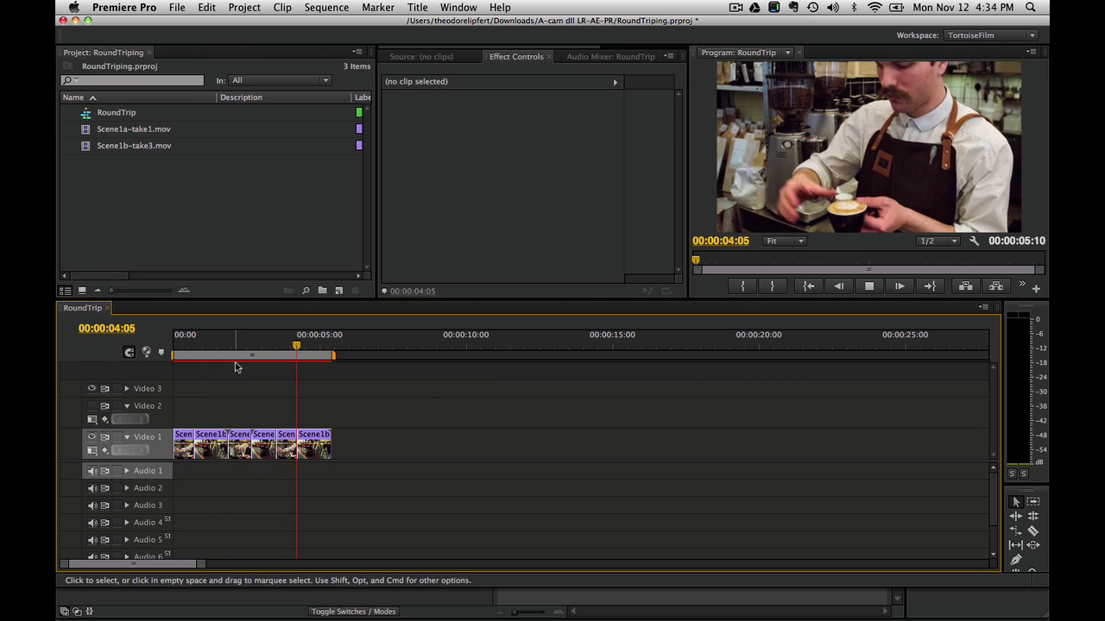
click(212, 336)
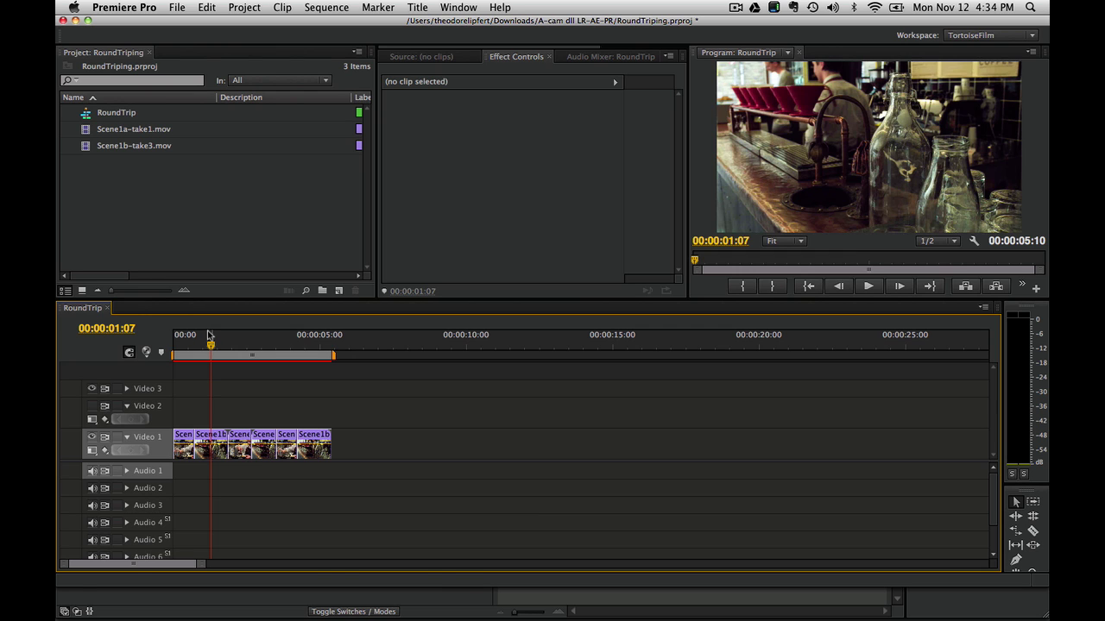
Select the Video 1 clips and apply Replace With After Effects Composition.
drag(358, 435, 167, 468)
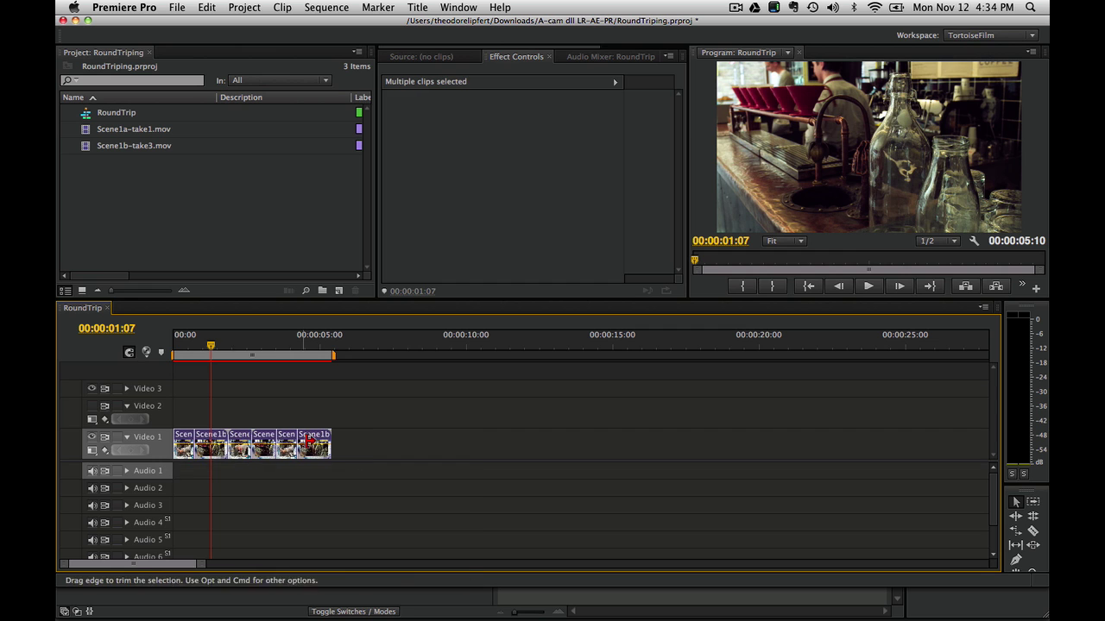
right_click(309, 442)
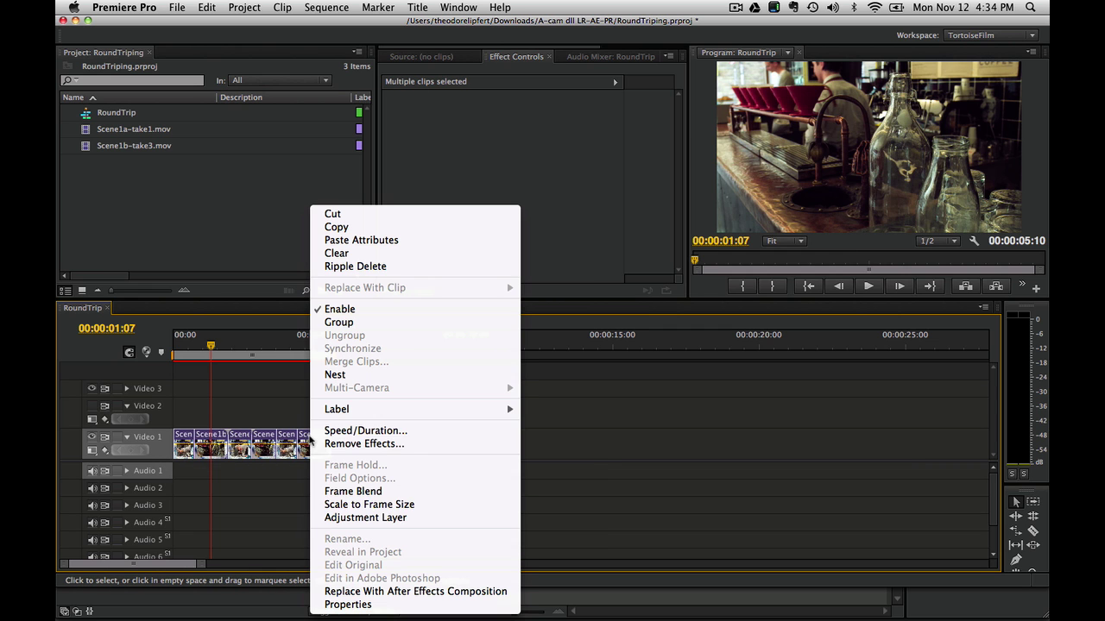
click(371, 591)
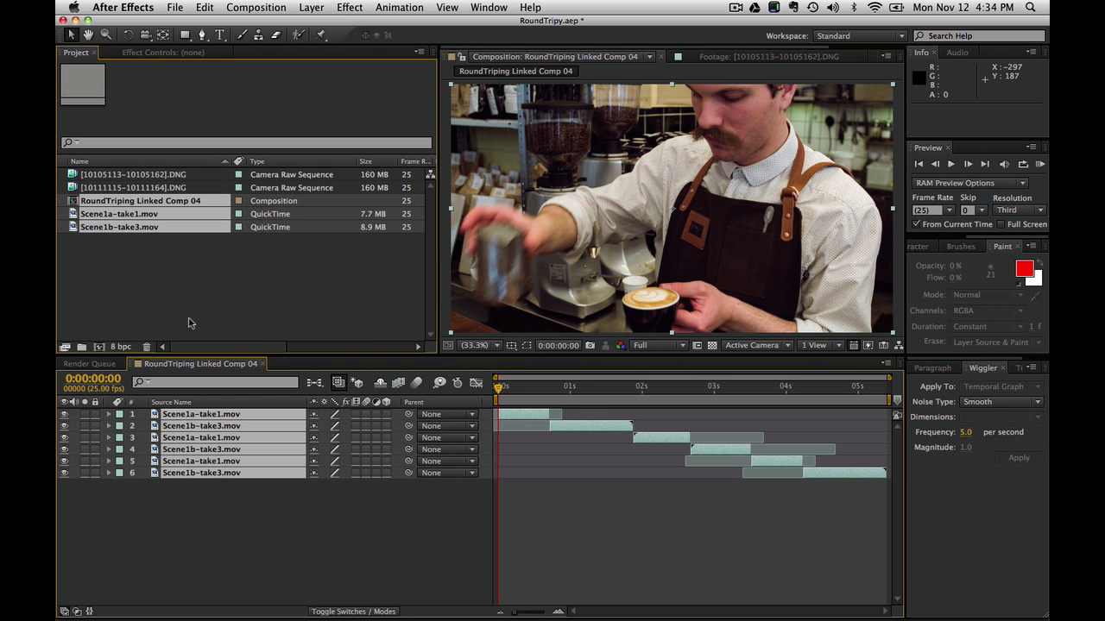
Clear the Project selection, play and scrub RoundTriping Linked Comp 04, then switch to Premiere Pro.
click(126, 281)
click(110, 207)
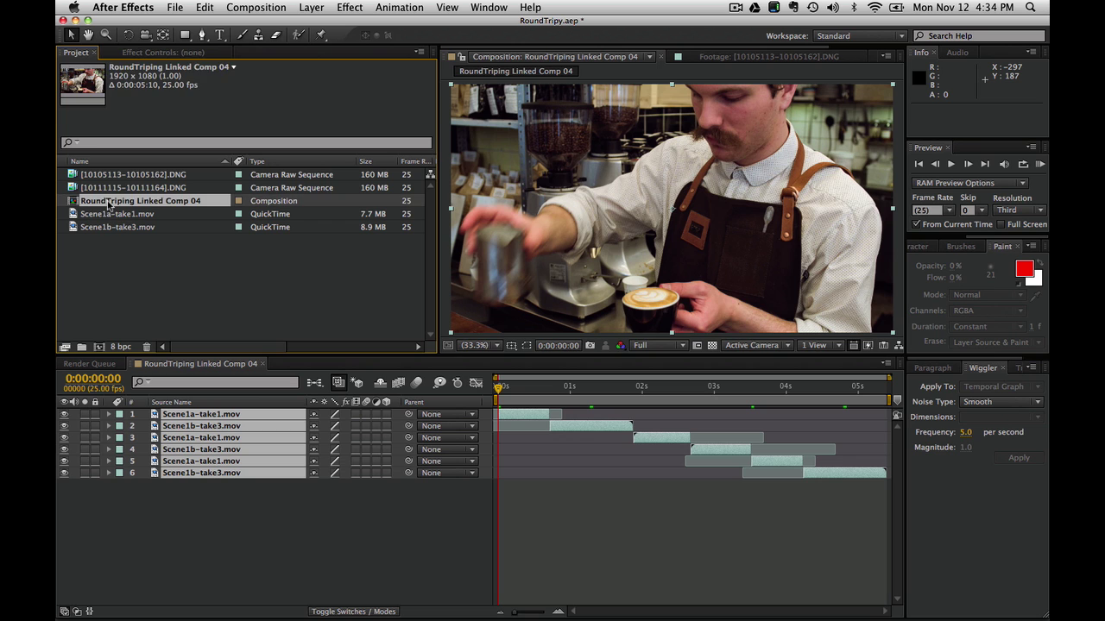
click(117, 264)
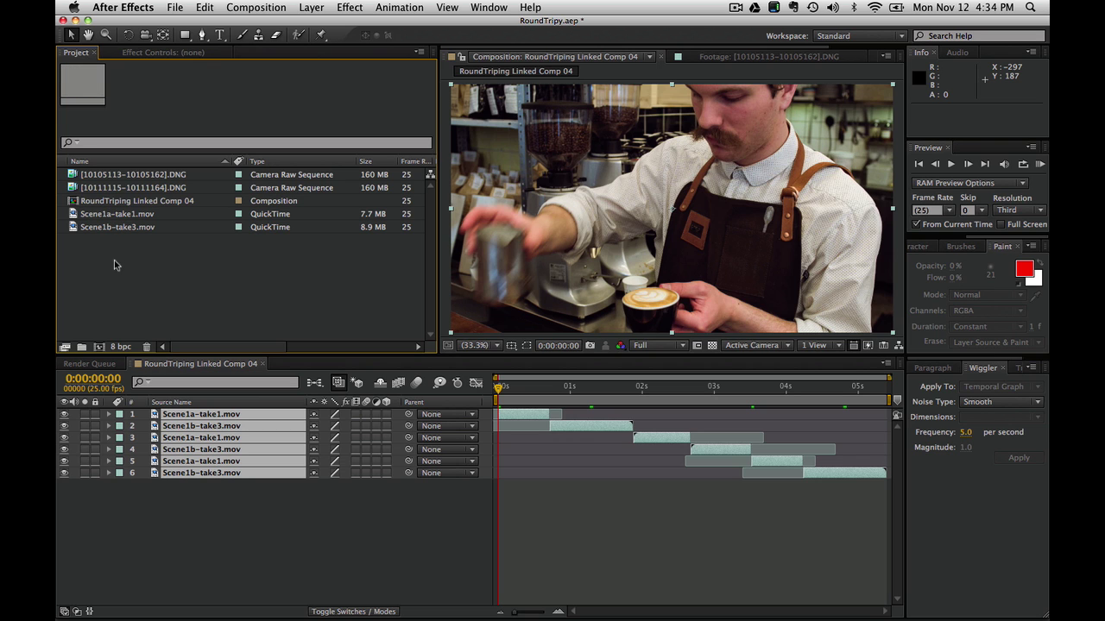
click(499, 390)
key(space)
click(310, 509)
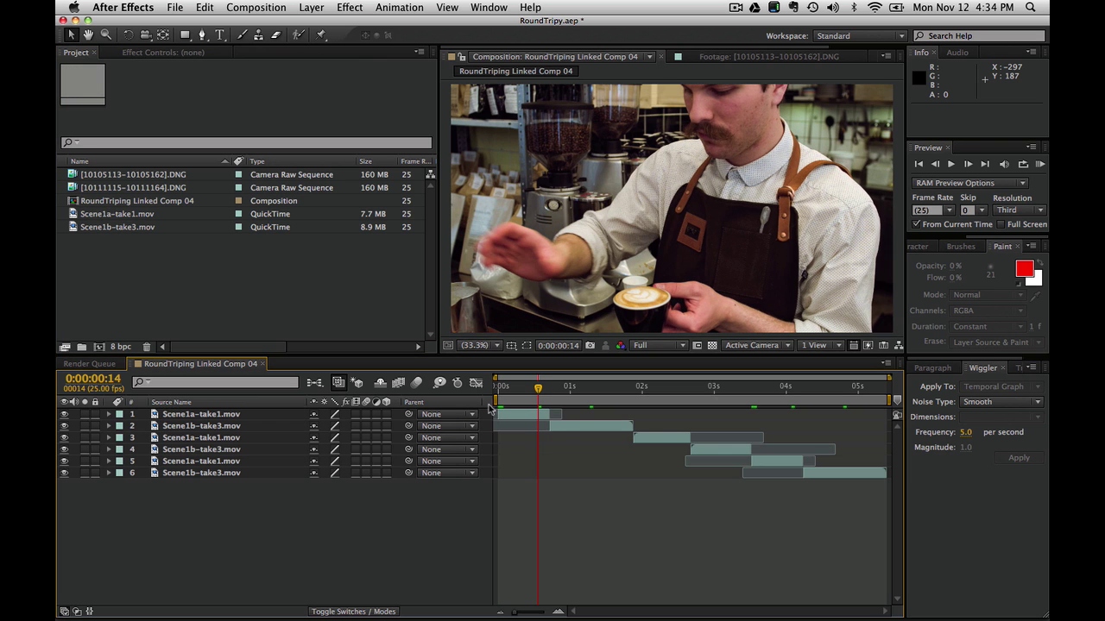
drag(538, 387, 636, 388)
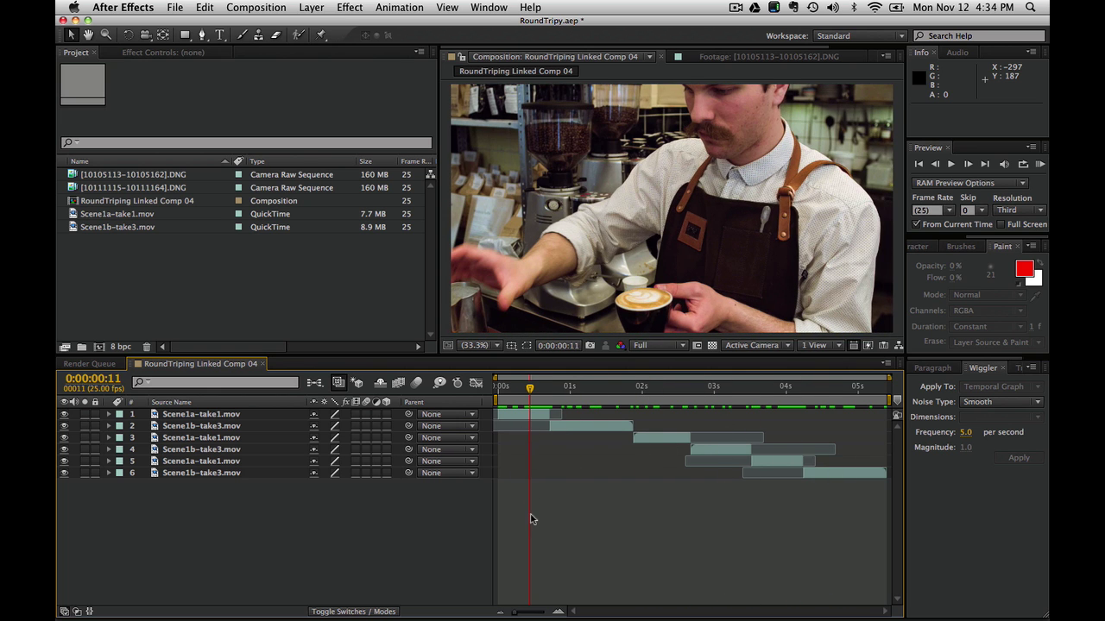
key(super+Tab)
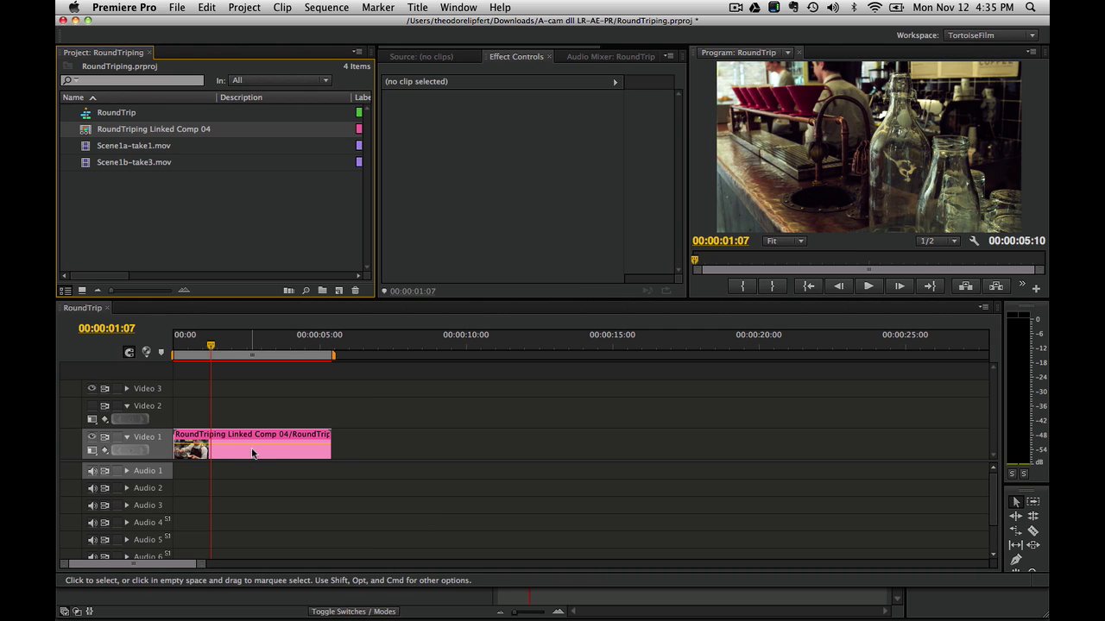
Undo the After Effects composition replacement, restoring the separate Scene clips, then switch to After Effects.
key(super+z)
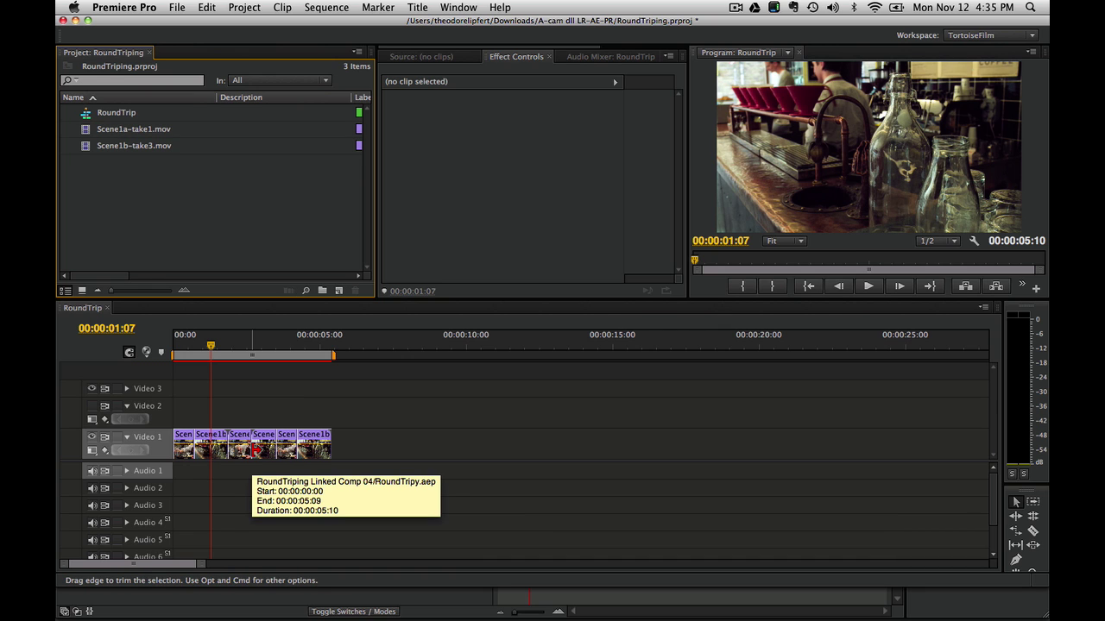
mouse_move(211, 345)
mouse_down()
mouse_move(357, 345)
mouse_move(201, 346)
mouse_up()
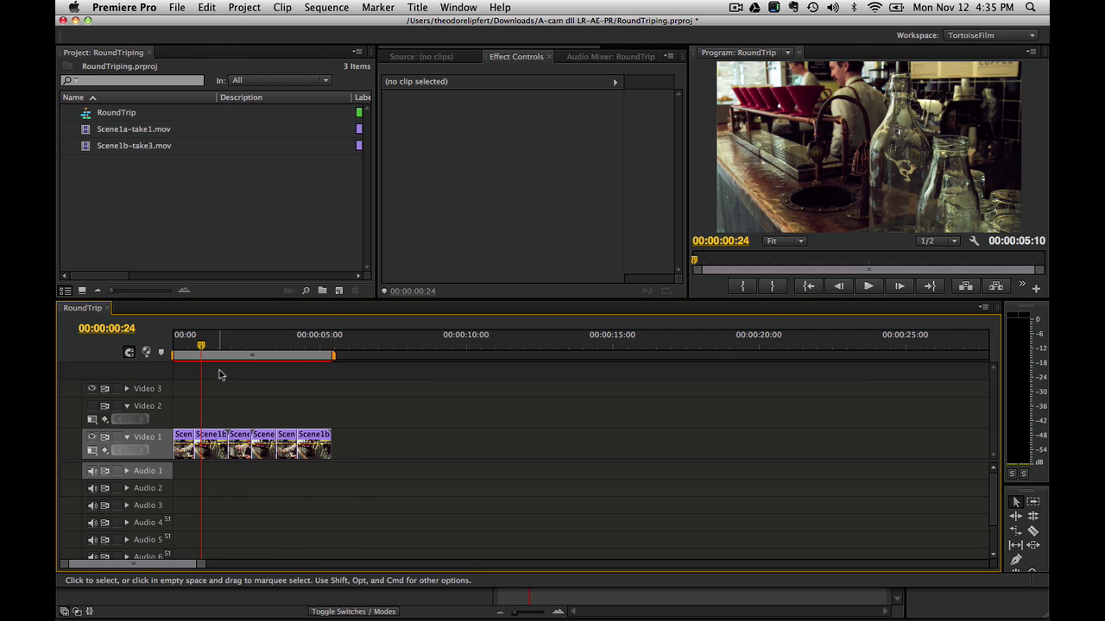
key(super+Tab)
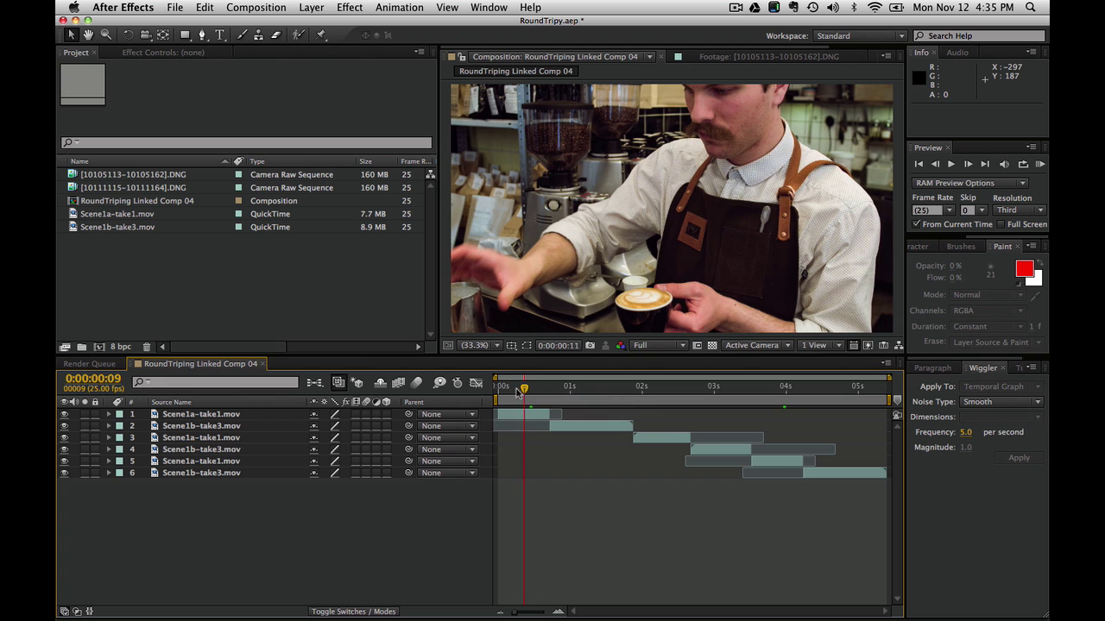
Rename RoundTriping Linked Comp 04 to Scene01 in the Project panel.
drag(518, 390, 587, 423)
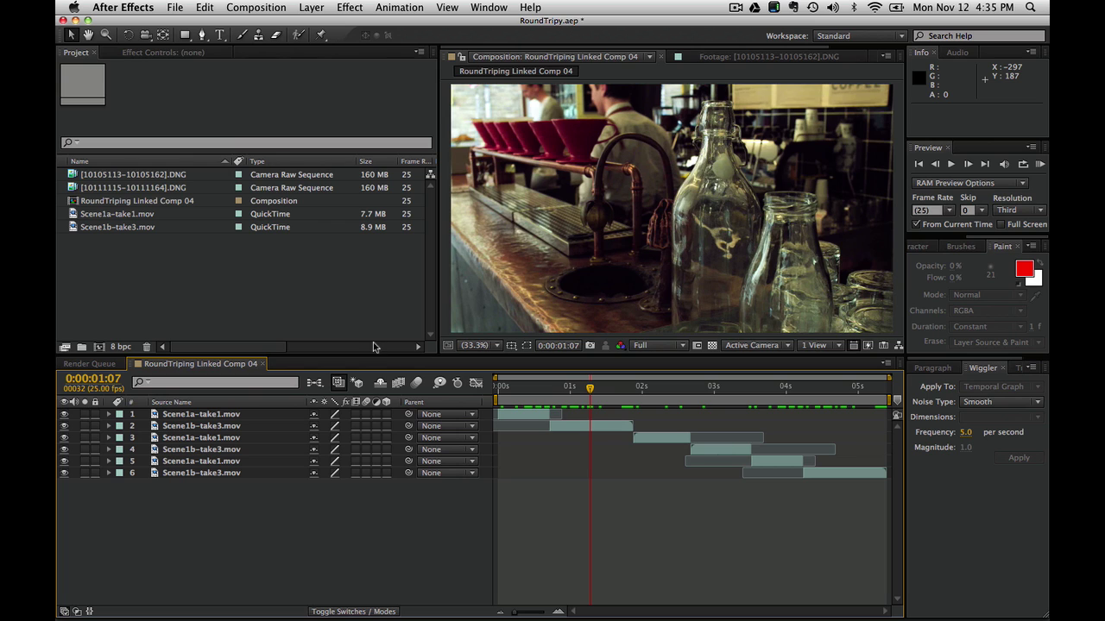
click(86, 202)
key(Return)
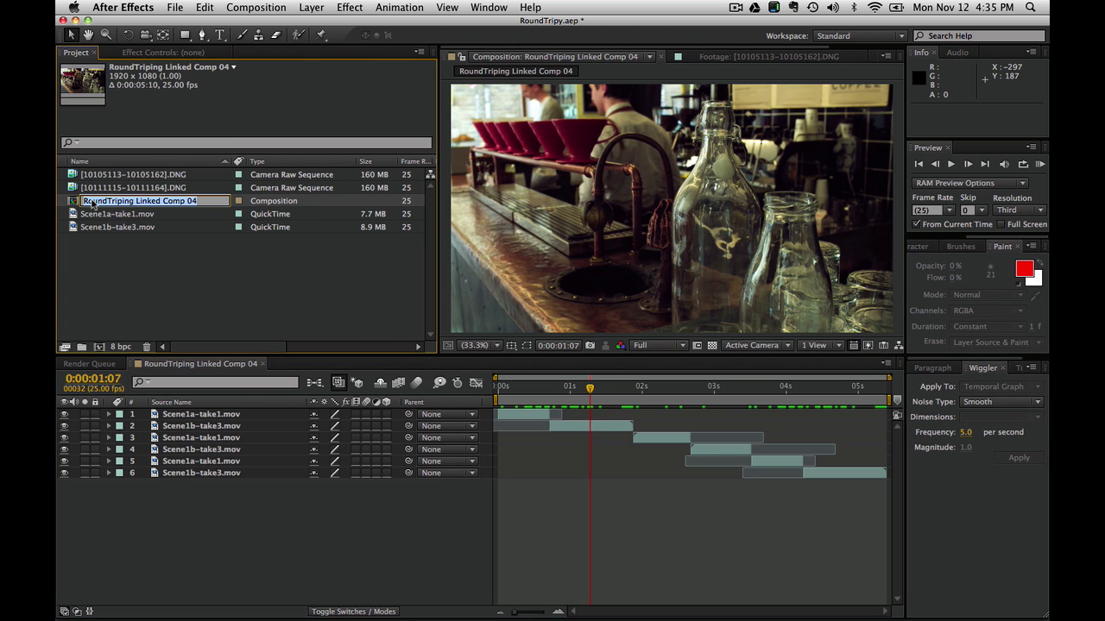
text(Scene01)
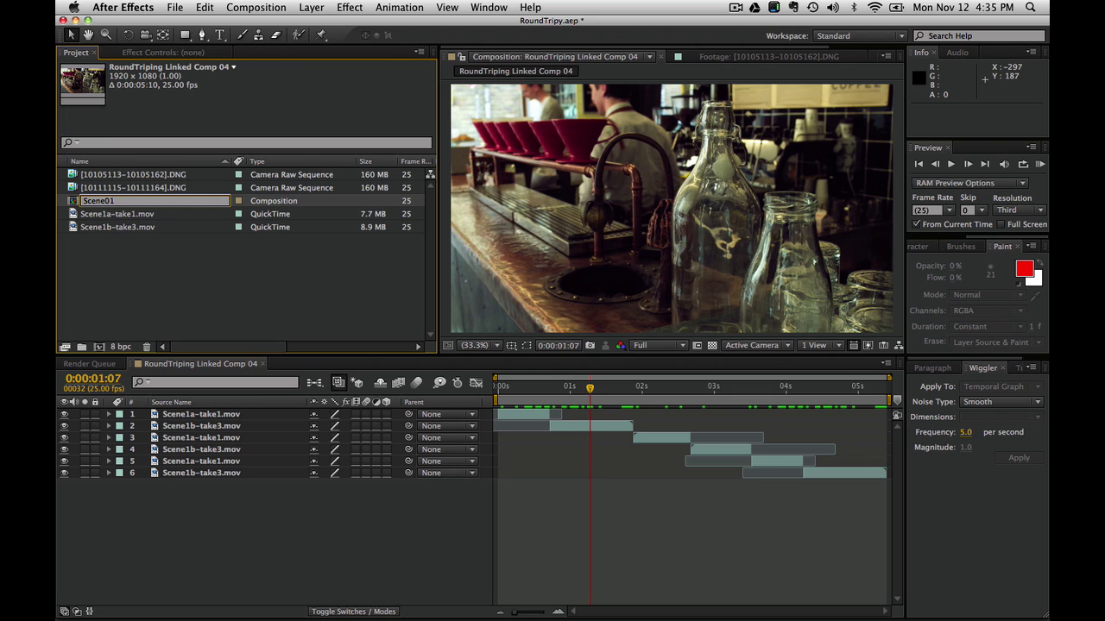
key(Return)
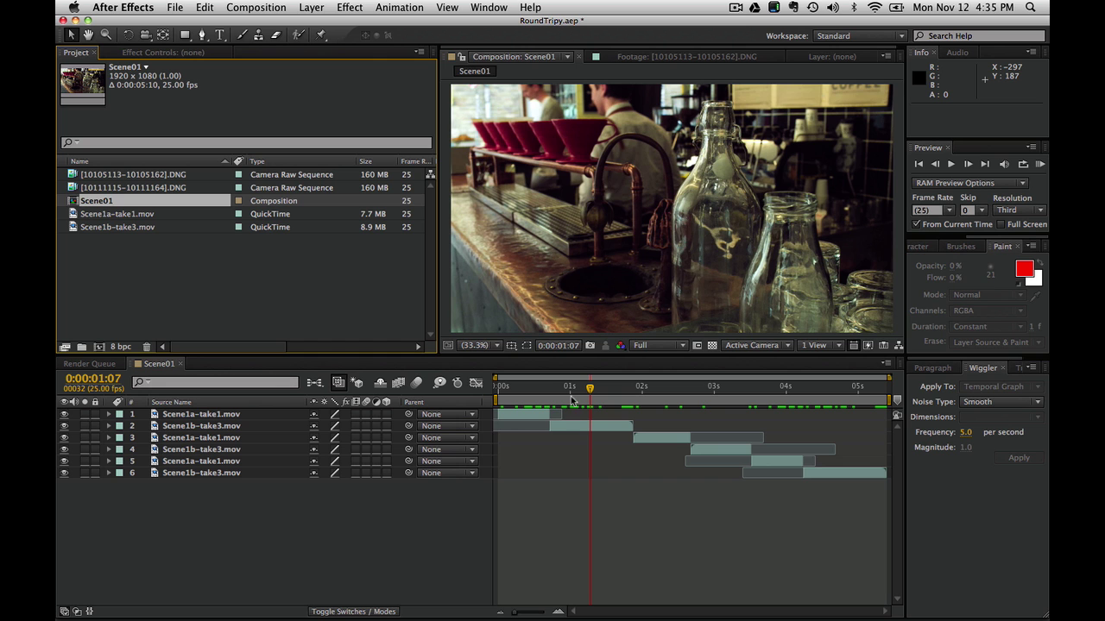
key(space)
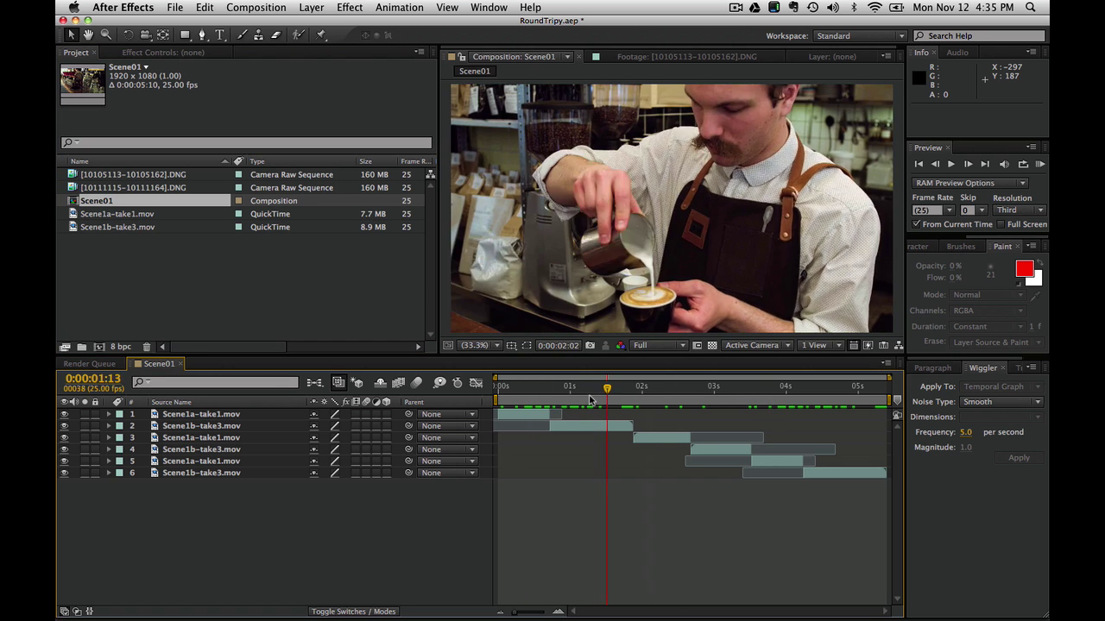
click(177, 418)
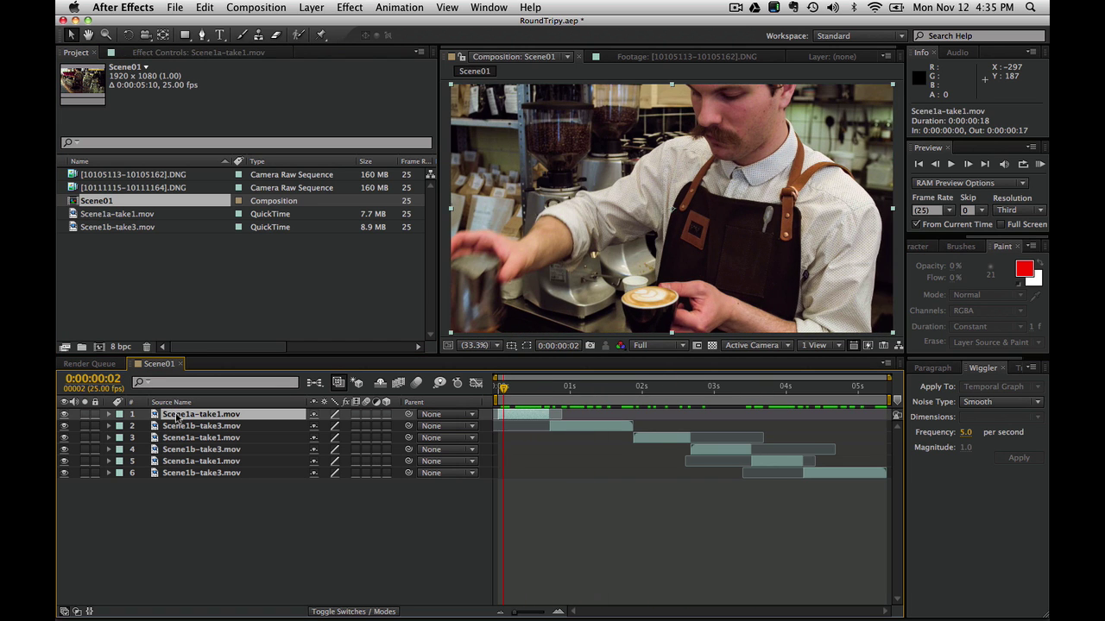
click(112, 228)
click(111, 217)
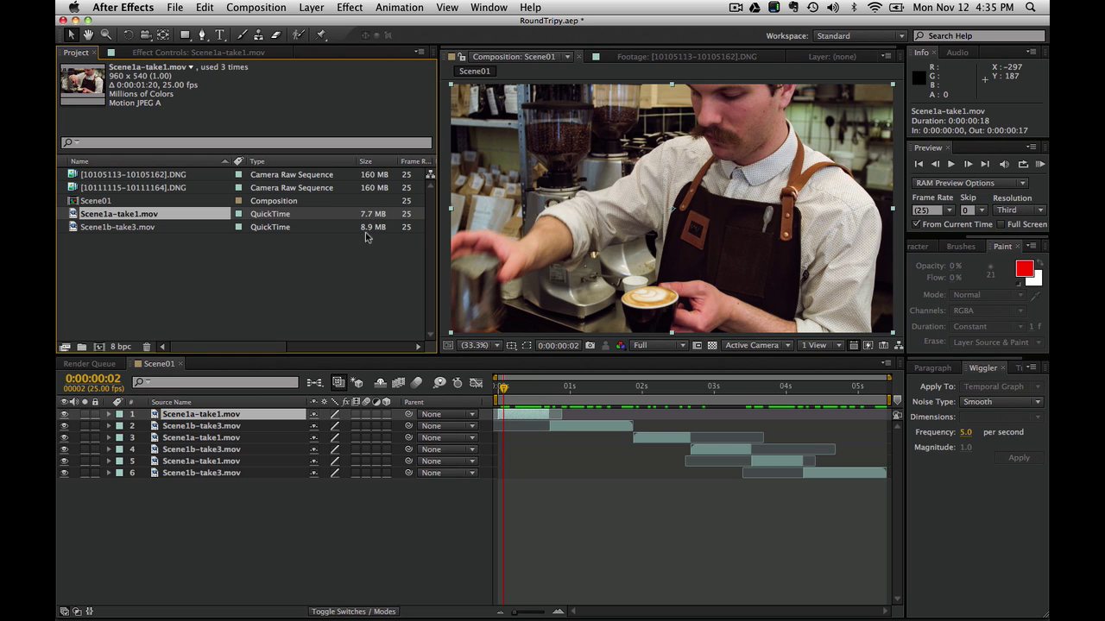
click(119, 270)
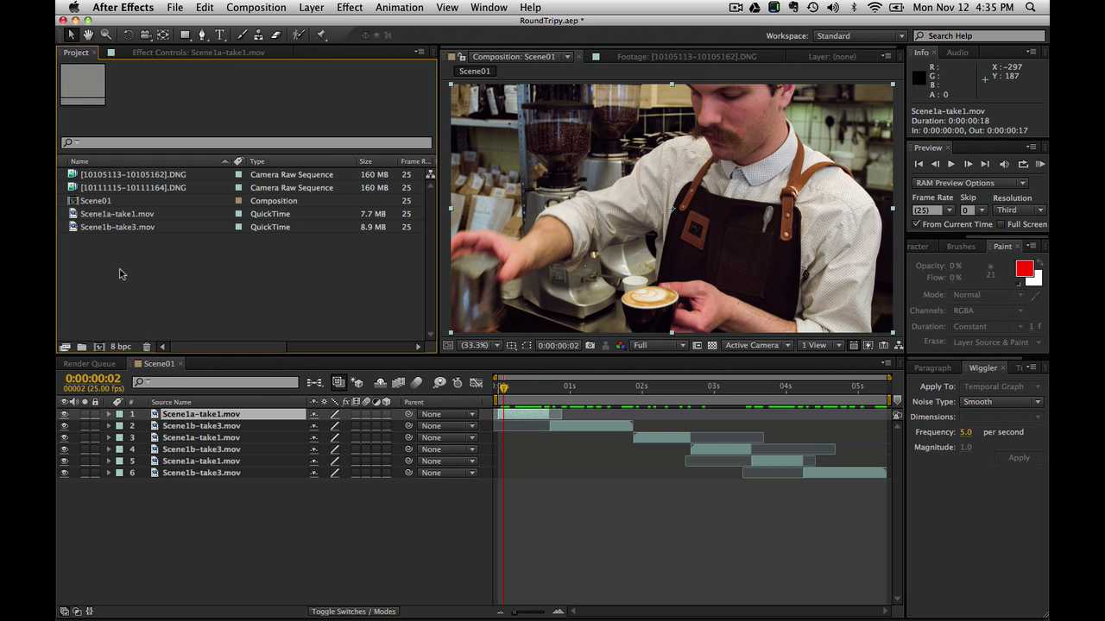
click(86, 220)
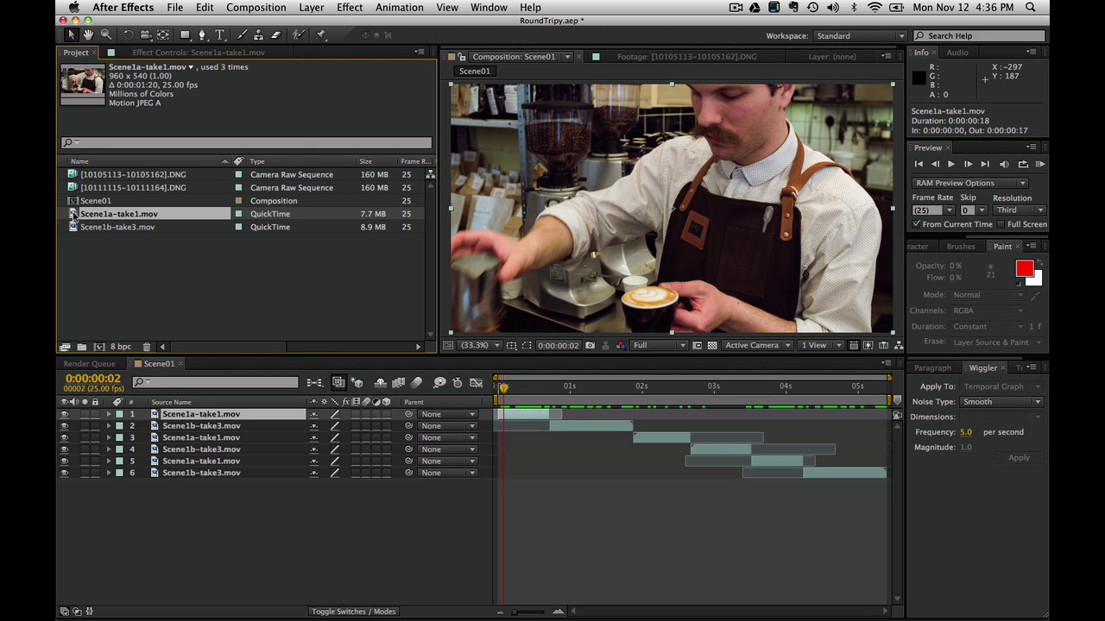
Set the DNG sequence starting at 10105113.DNG in LR-AE-PR/Scene1a-take1 as the Camera Raw proxy.
right_click(73, 213)
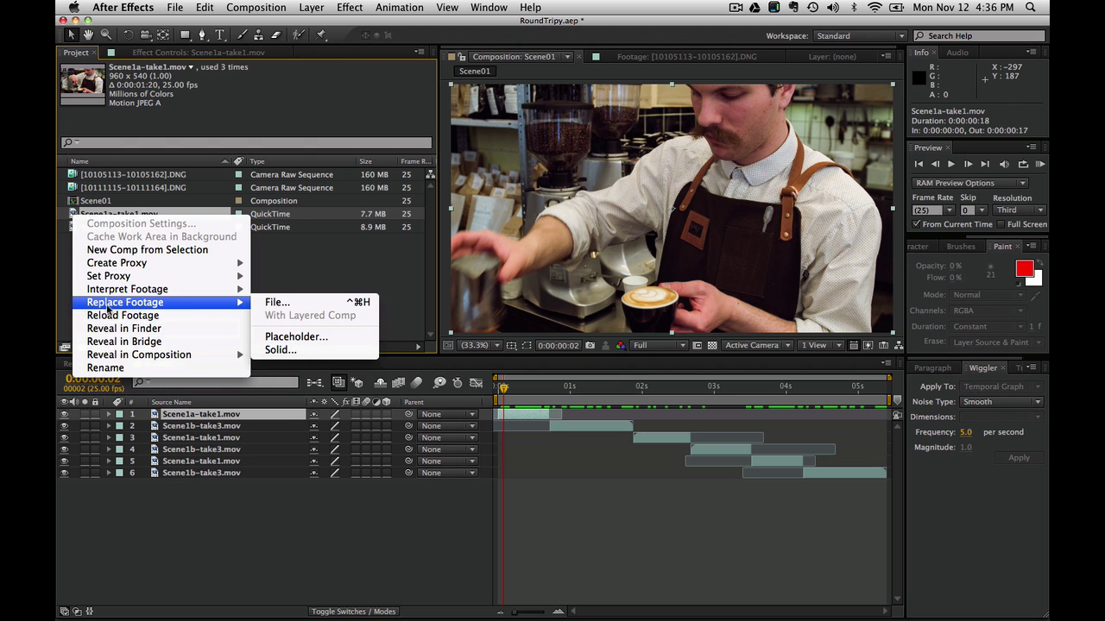
mouse_move(107, 277)
click(272, 276)
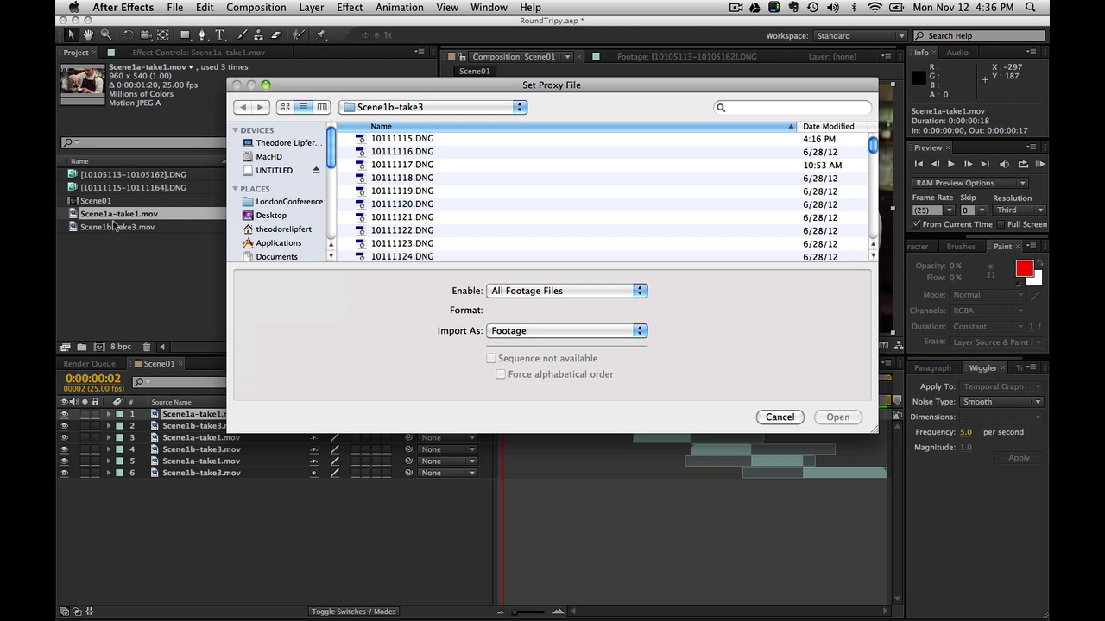
click(399, 111)
click(391, 122)
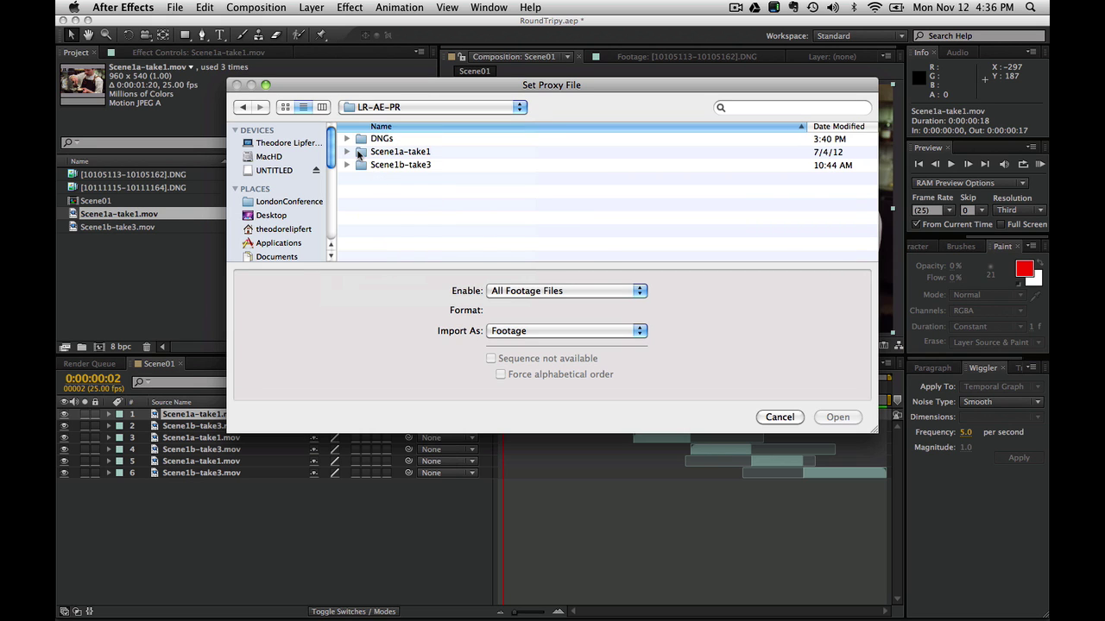
double_click(360, 153)
click(406, 140)
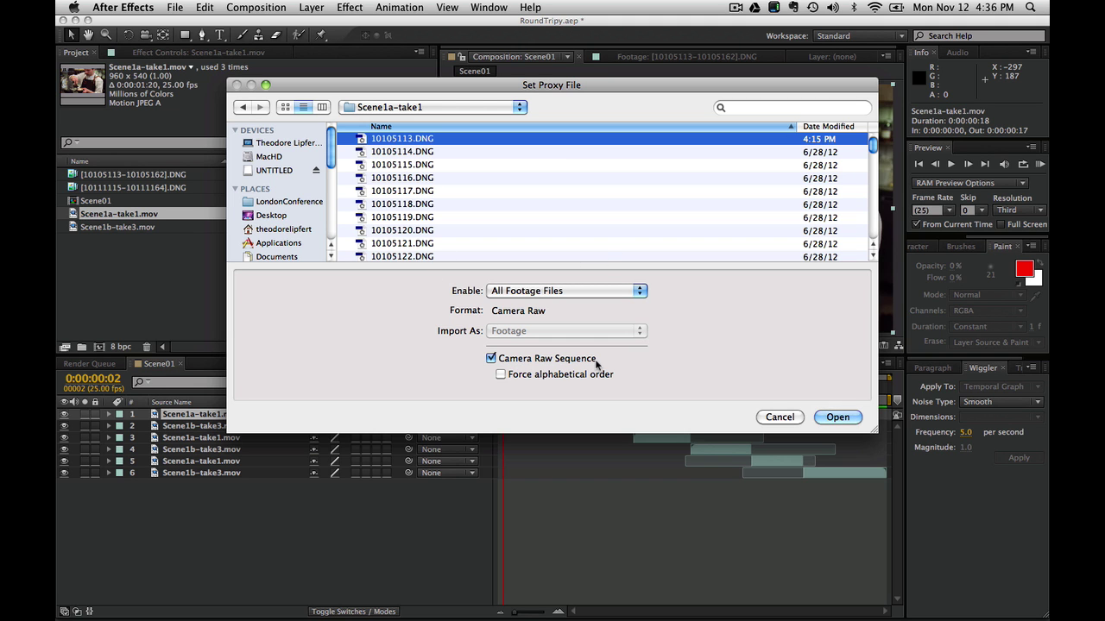
click(835, 417)
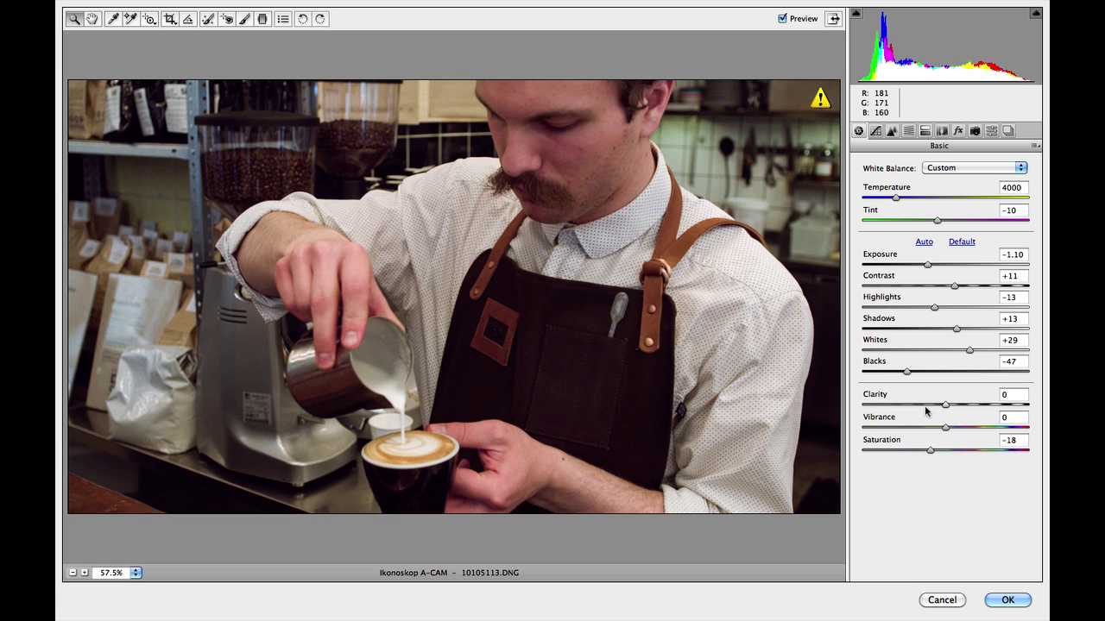
click(1007, 602)
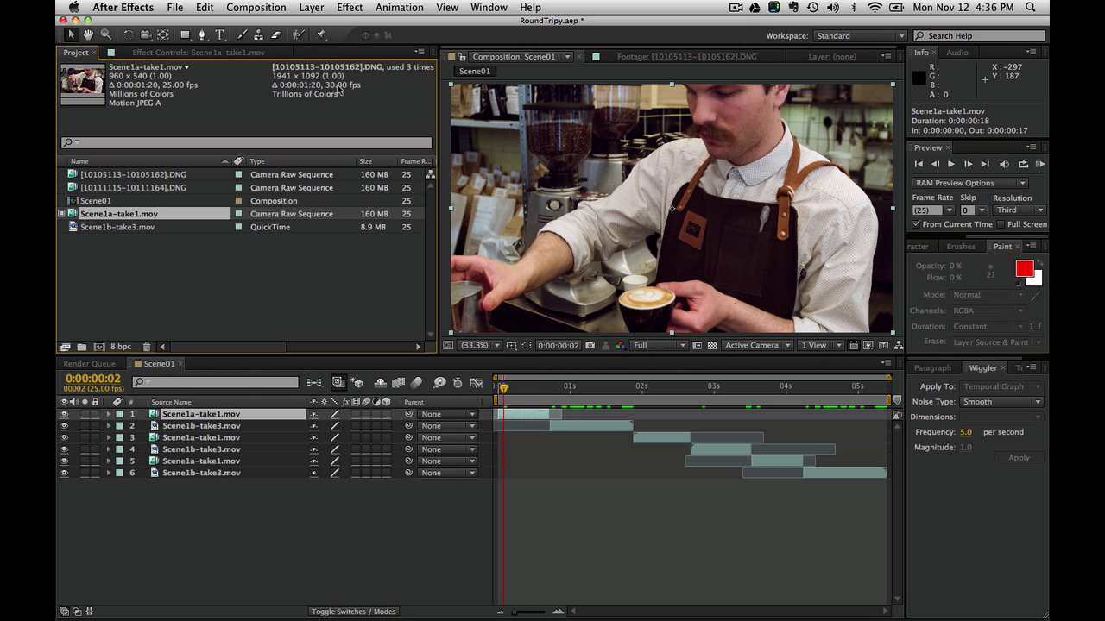
Interpret the Scene1a-take1.mov proxy footage at 25 fps.
right_click(97, 217)
mouse_move(123, 298)
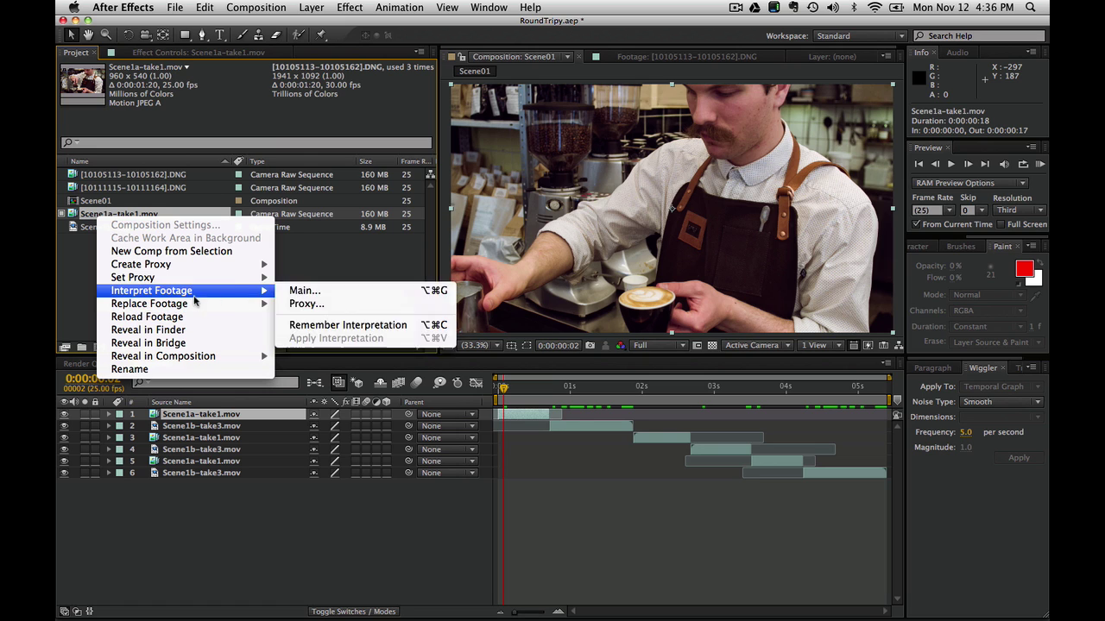
click(307, 304)
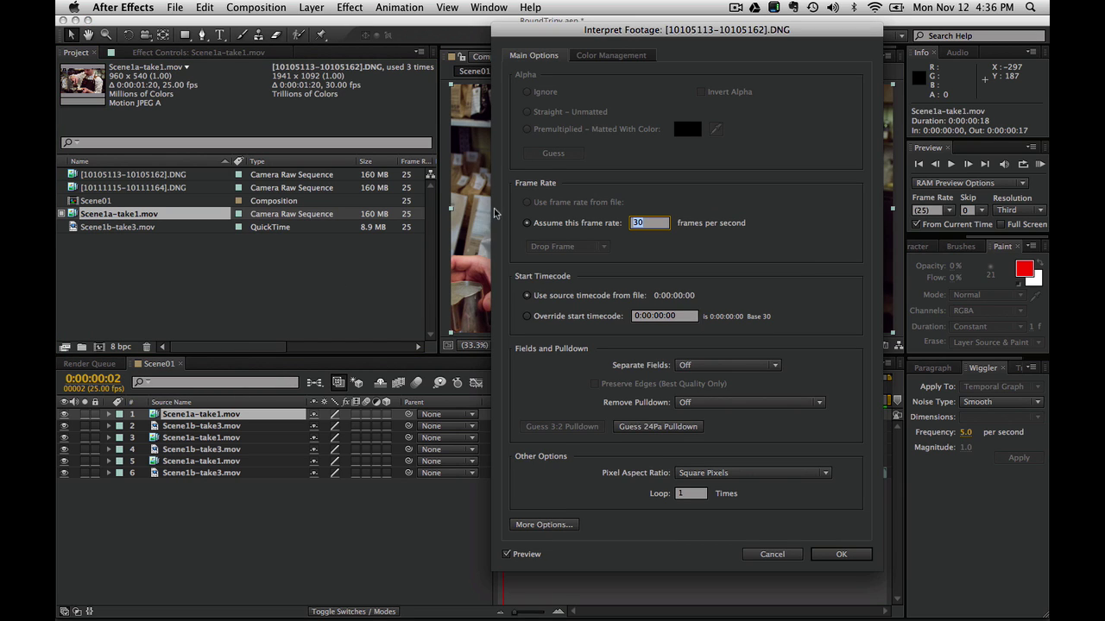
text(25)
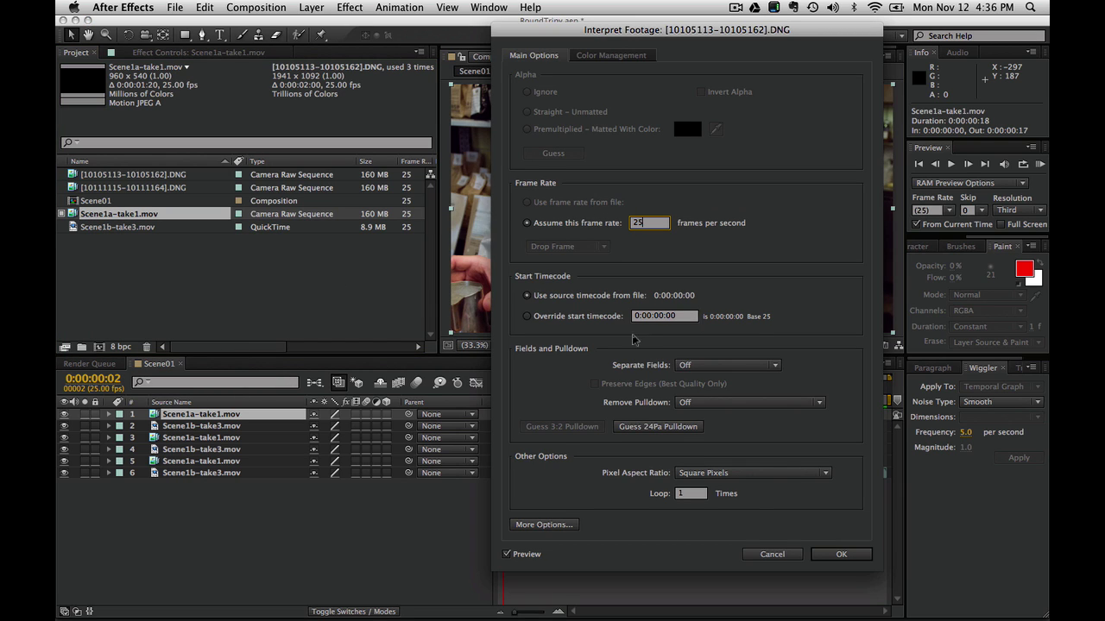
click(836, 557)
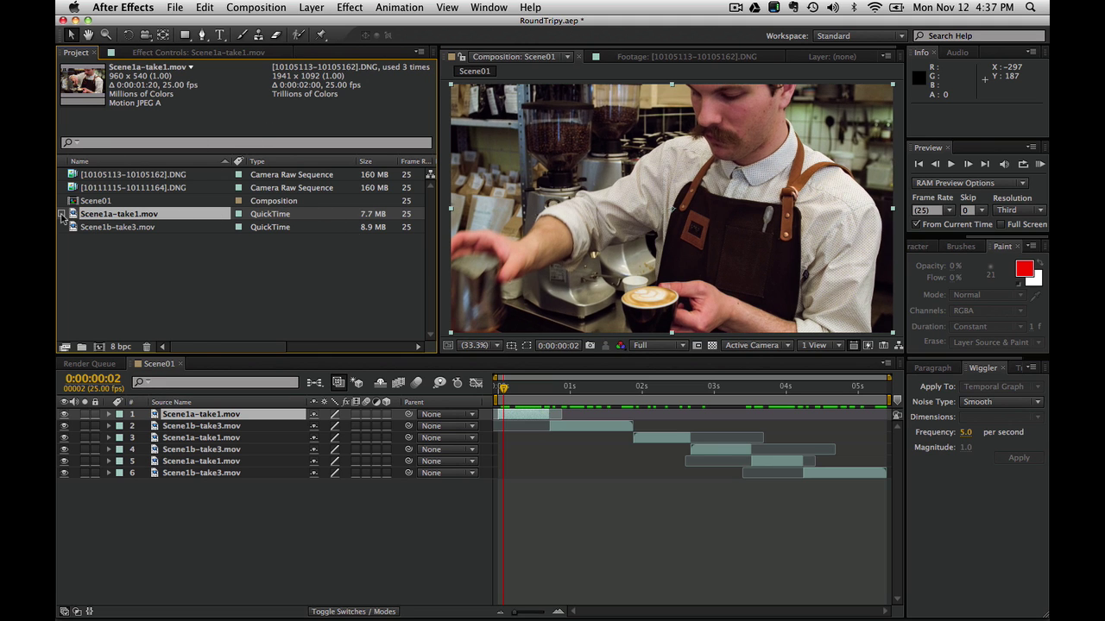
Compare the QuickTime original against the DNG proxy using undo and redo.
key(super+z)
key(super+shift+z)
key(super+z)
Set the 10111115.DNG Camera Raw sequence from the Scene1b-take3 folder as Scene1b-take3.mov's proxy.
click(89, 229)
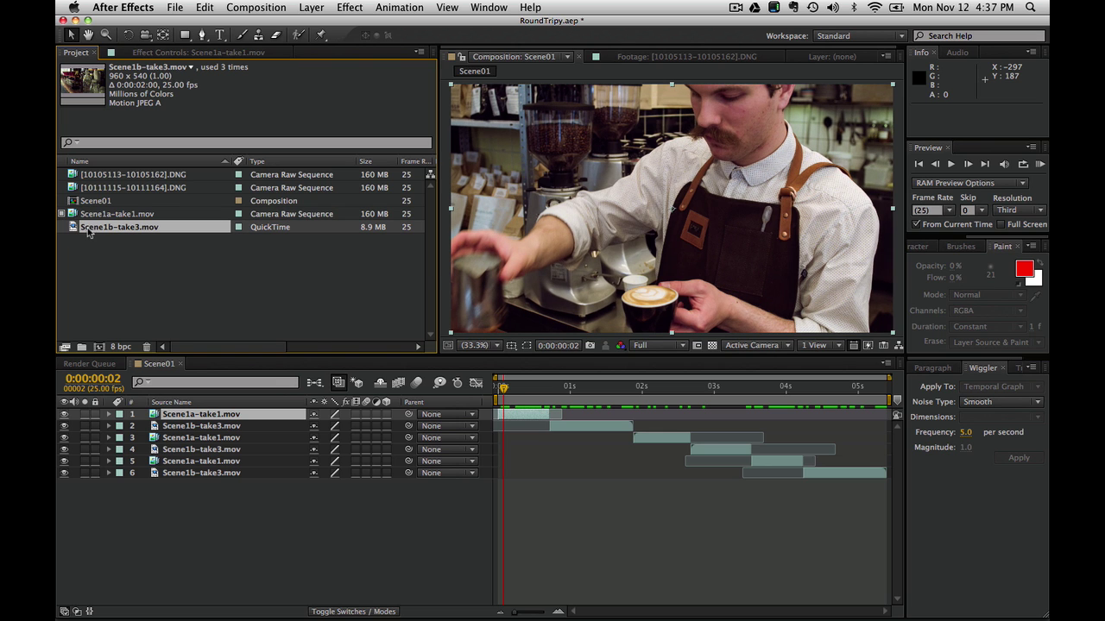
right_click(89, 231)
mouse_move(128, 318)
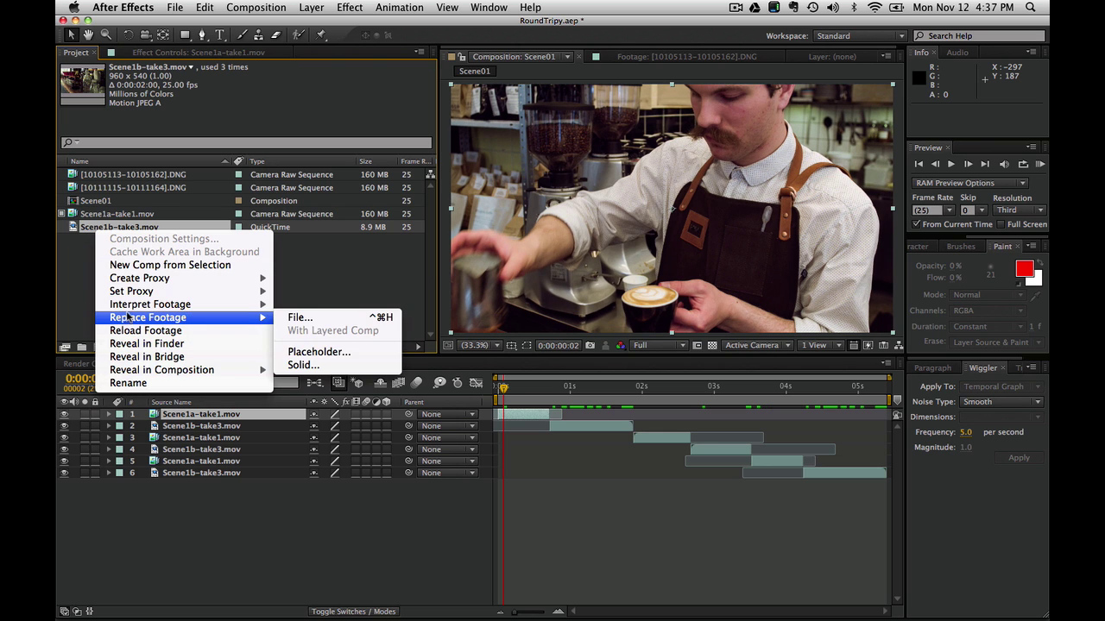
mouse_move(130, 291)
click(300, 292)
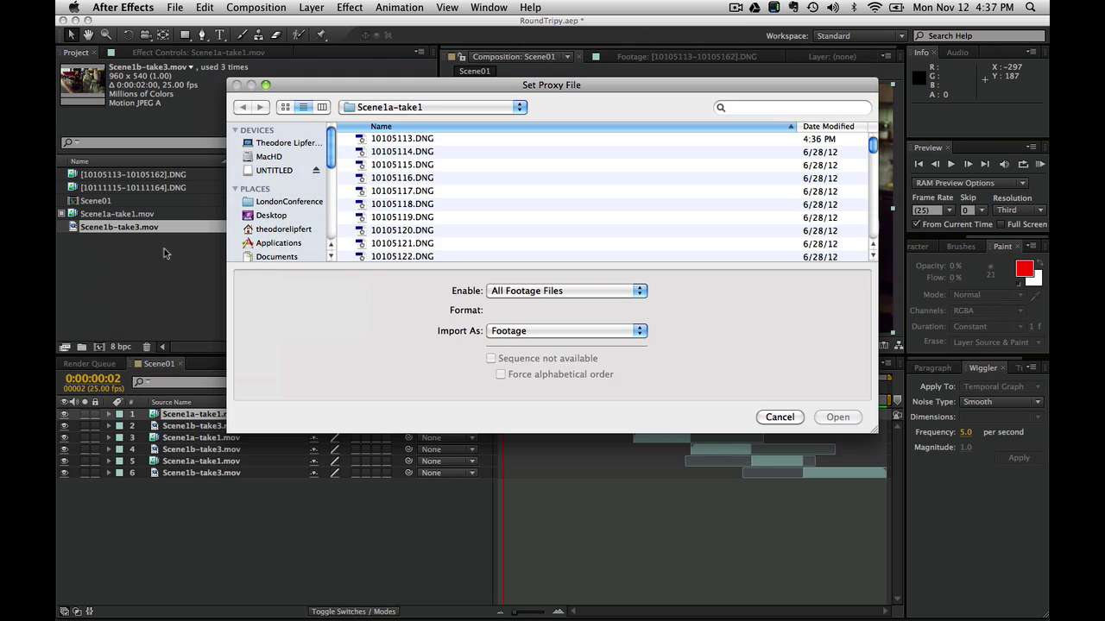
click(390, 108)
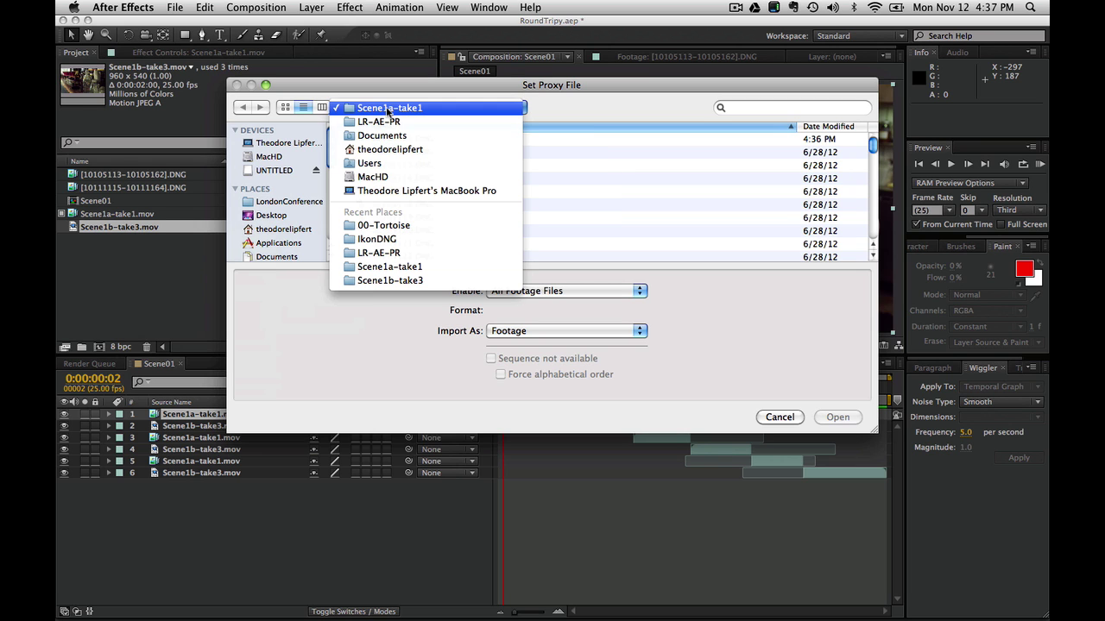
click(379, 122)
double_click(381, 165)
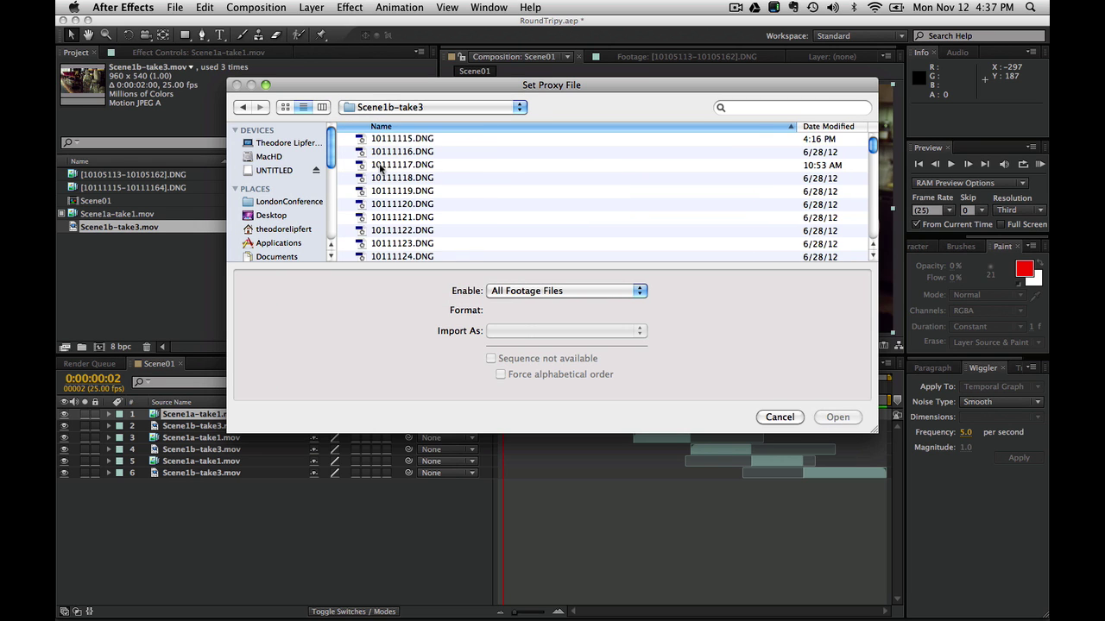
click(388, 140)
click(832, 417)
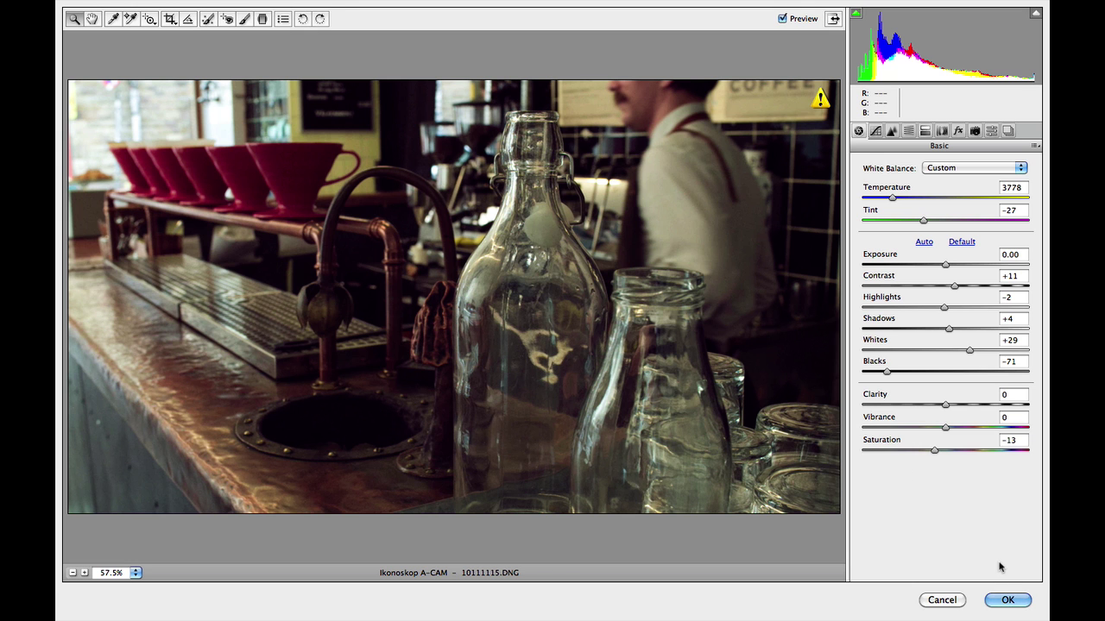
click(1007, 599)
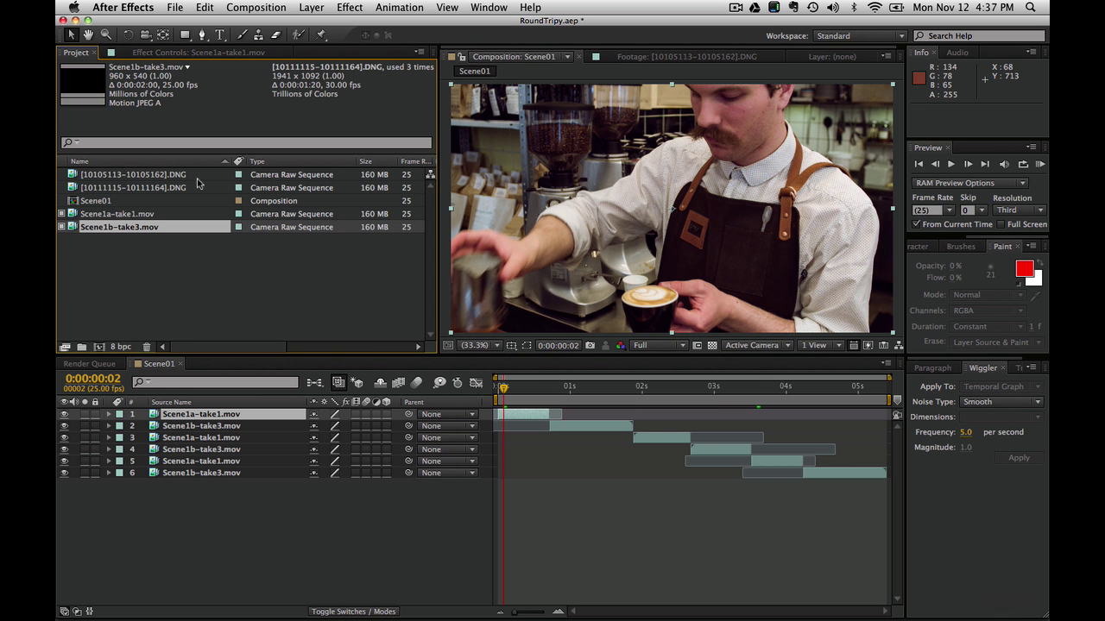
Interpret the Scene1b-take3.mov proxy at 25 fps, then switch the proxy off.
right_click(113, 231)
mouse_move(143, 318)
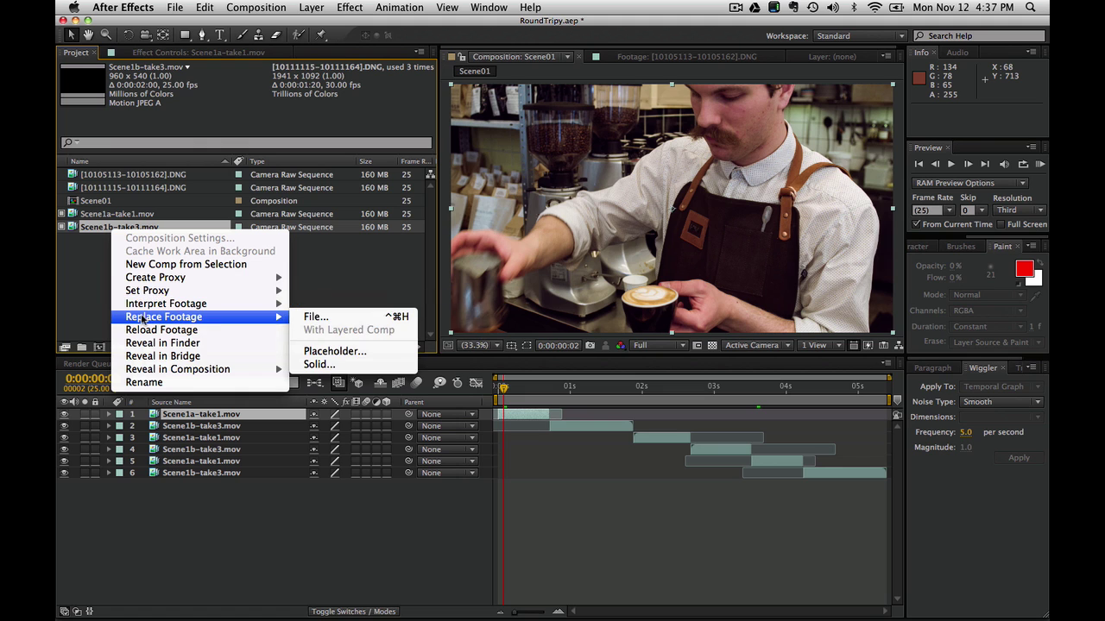
click(318, 319)
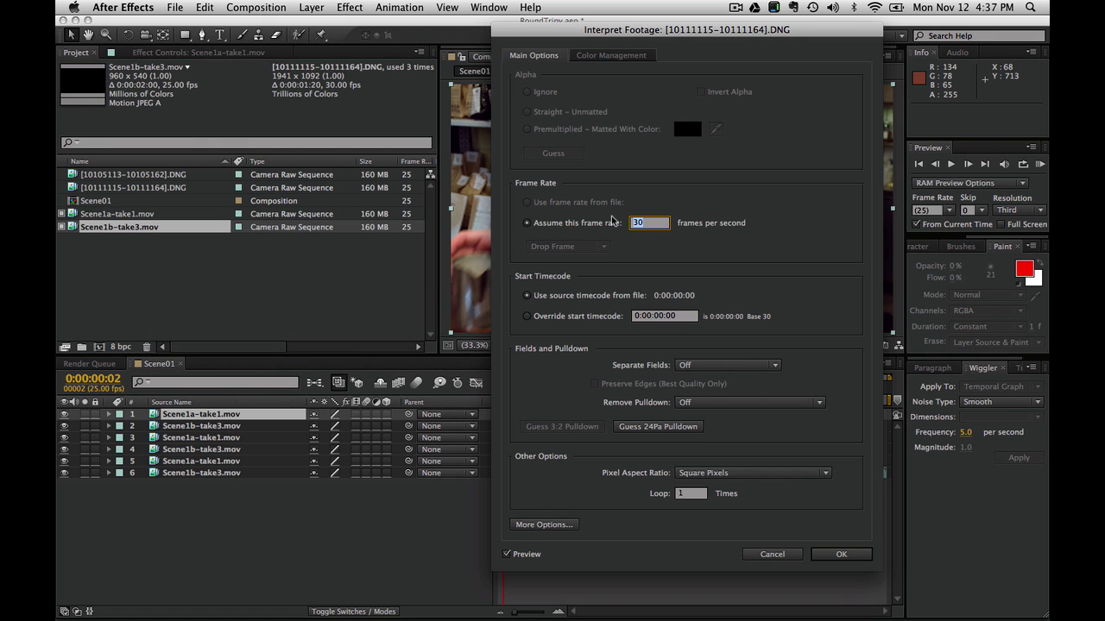
text(25)
click(842, 555)
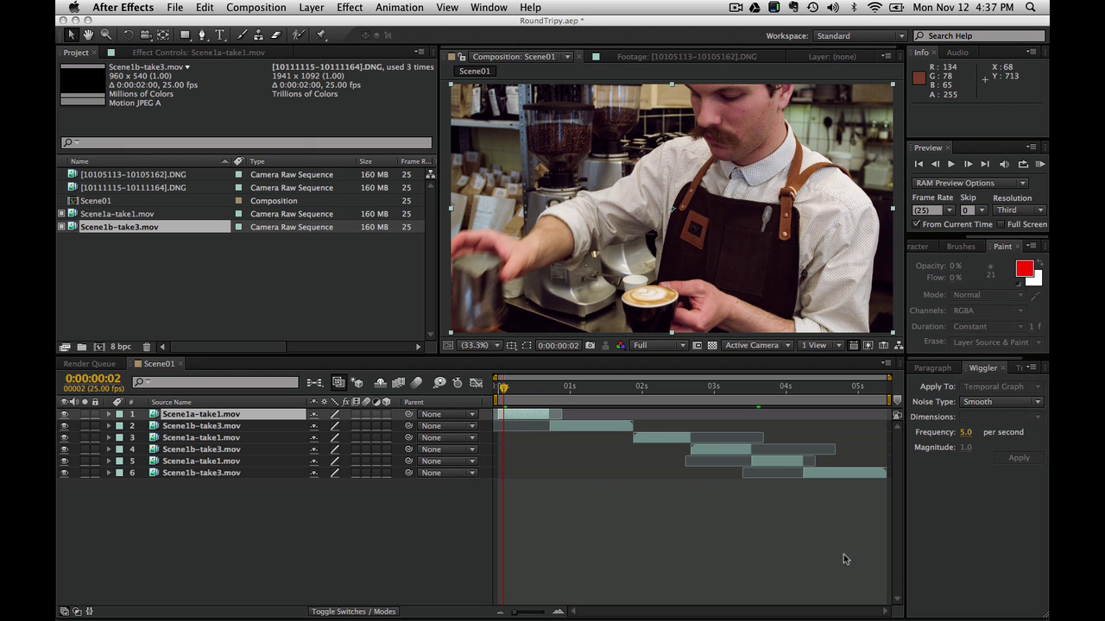
click(62, 227)
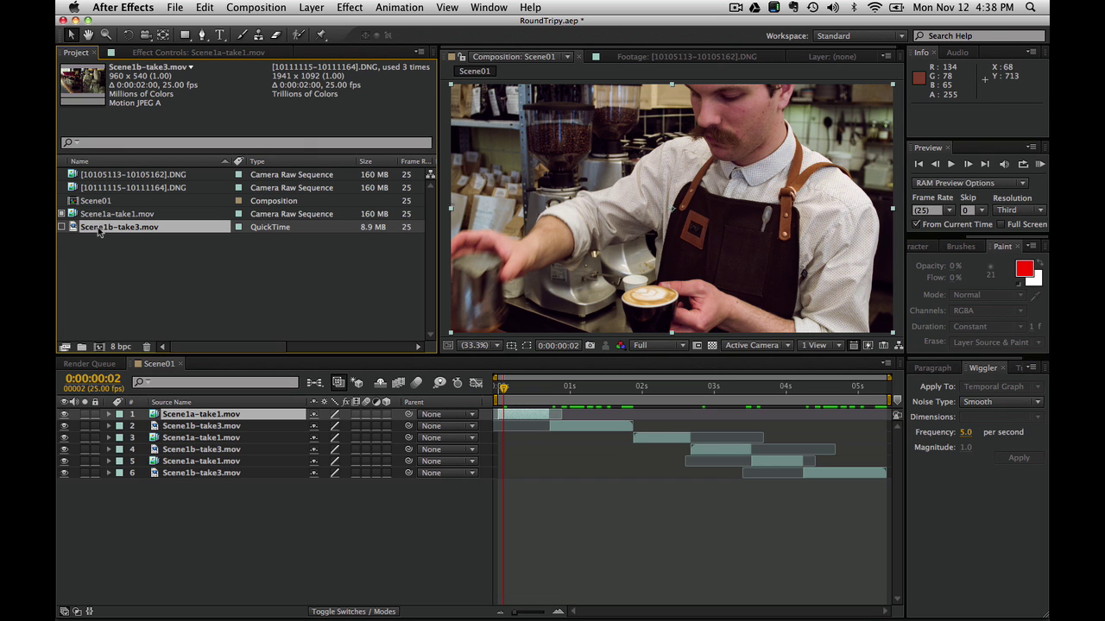
Turn on the raw DNG proxy for Scene1b-take3.mov, toggling it to compare with the original.
double_click(101, 230)
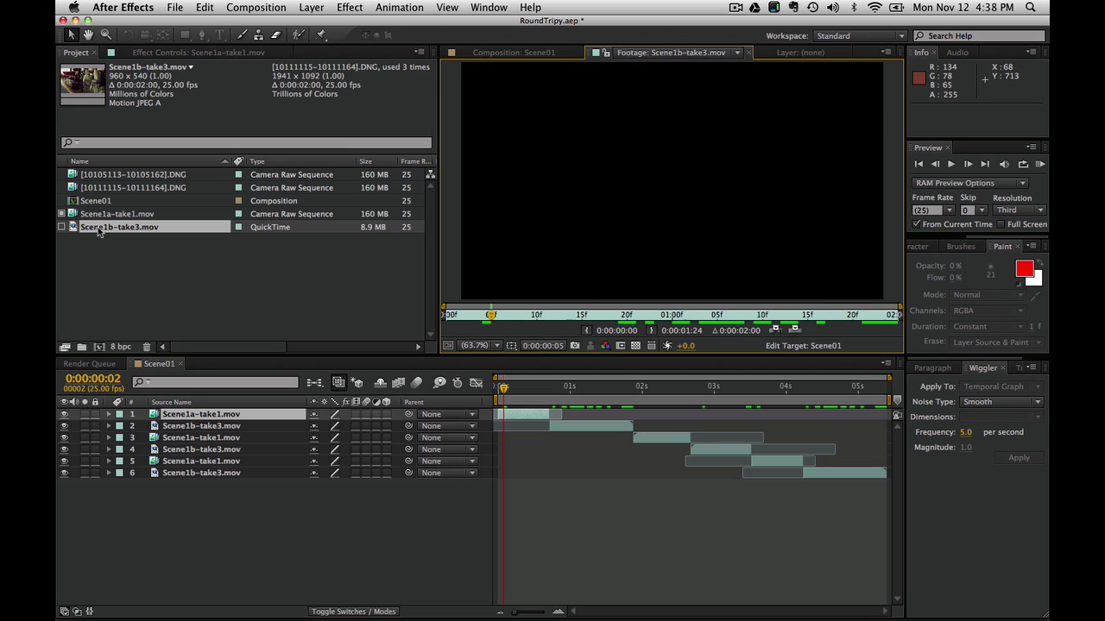
click(62, 227)
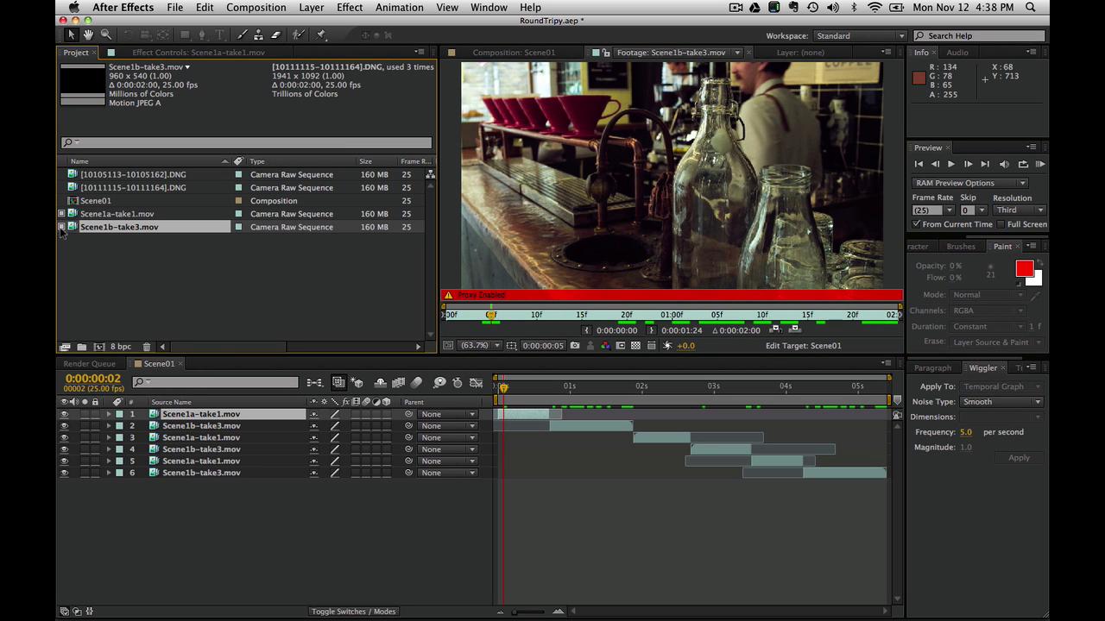
click(61, 227)
click(61, 227)
click(61, 227)
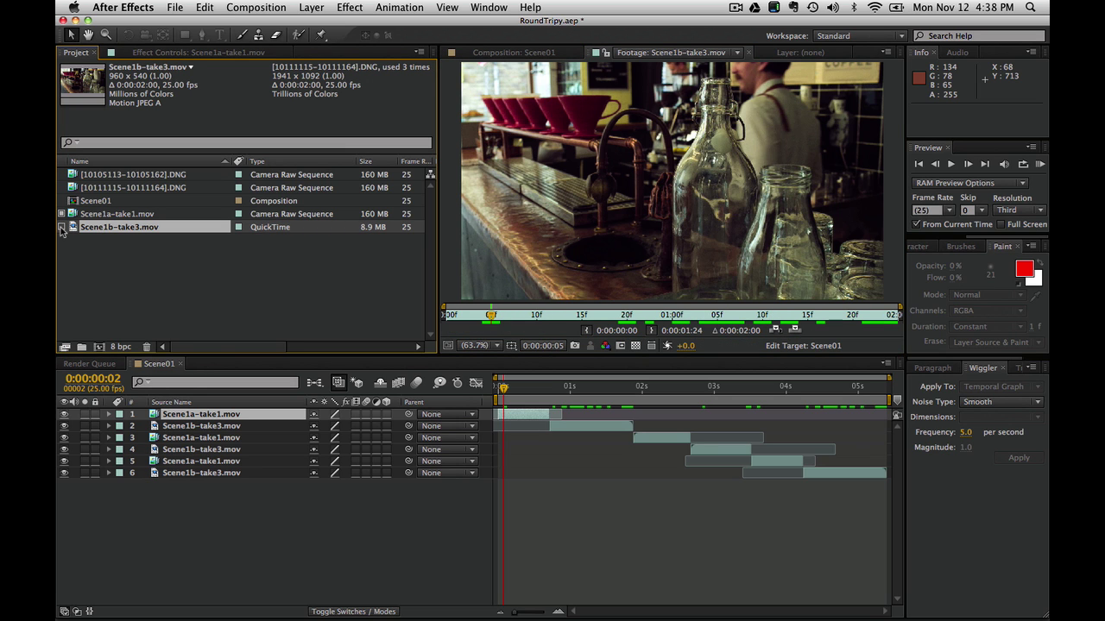
click(61, 227)
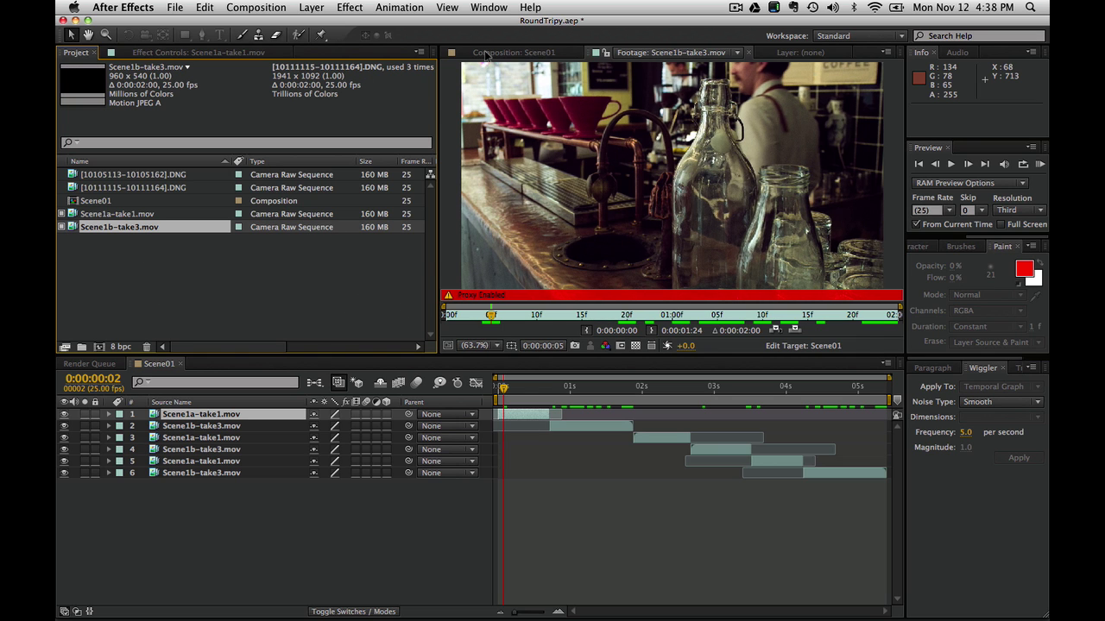
Scrub the Scene01 cut around the one-second mark and add Scene01 to the Render Queue.
click(486, 52)
drag(504, 388, 569, 388)
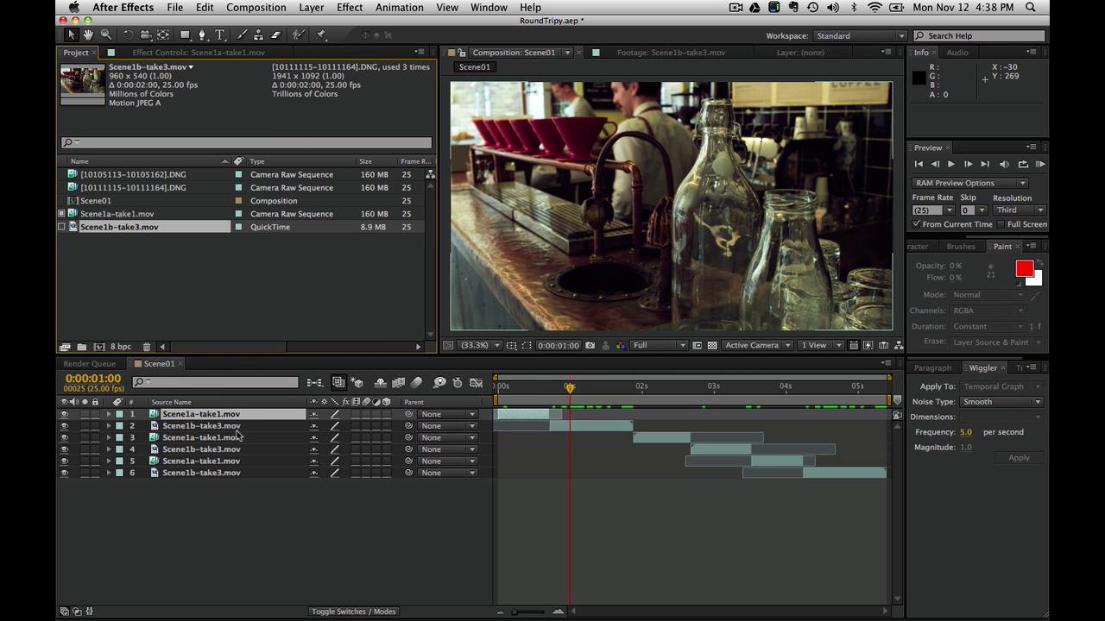
click(60, 227)
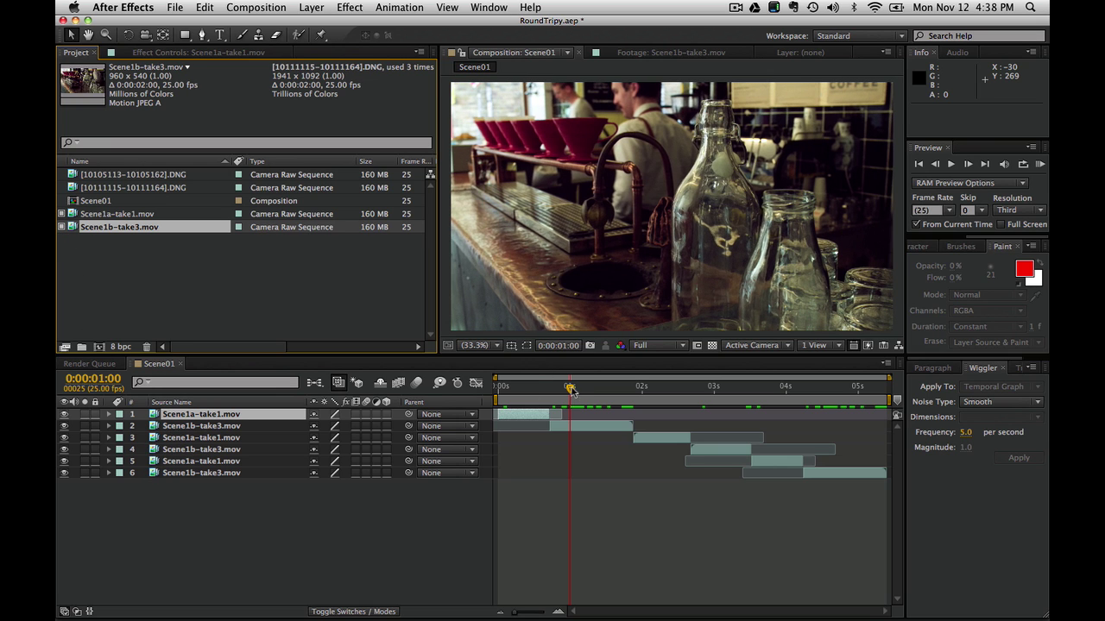
drag(569, 389, 818, 435)
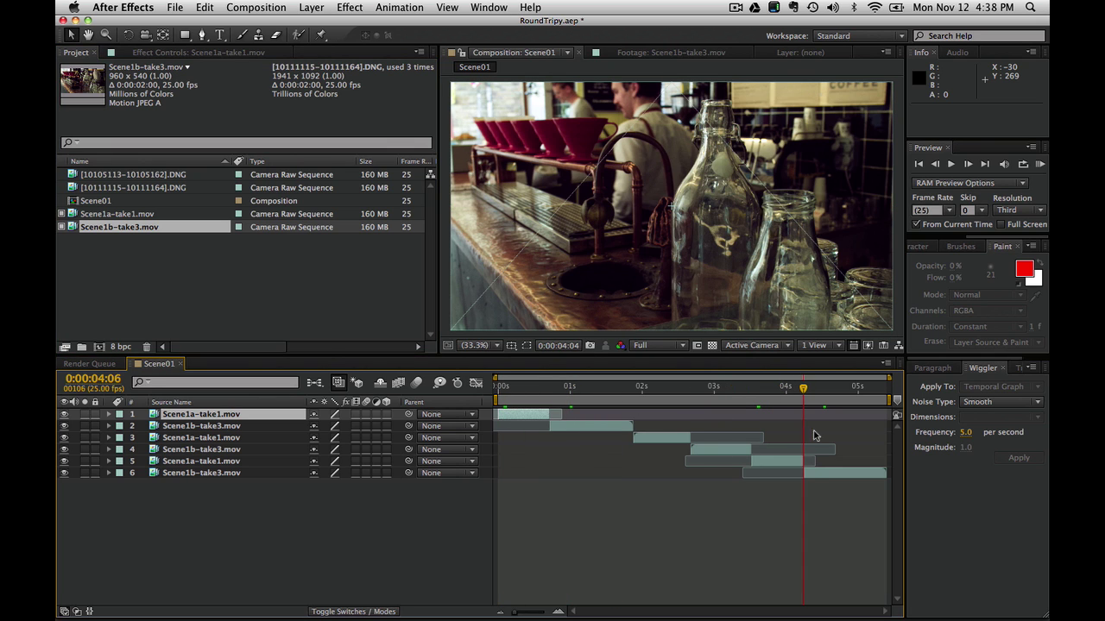
click(557, 403)
drag(557, 403, 545, 406)
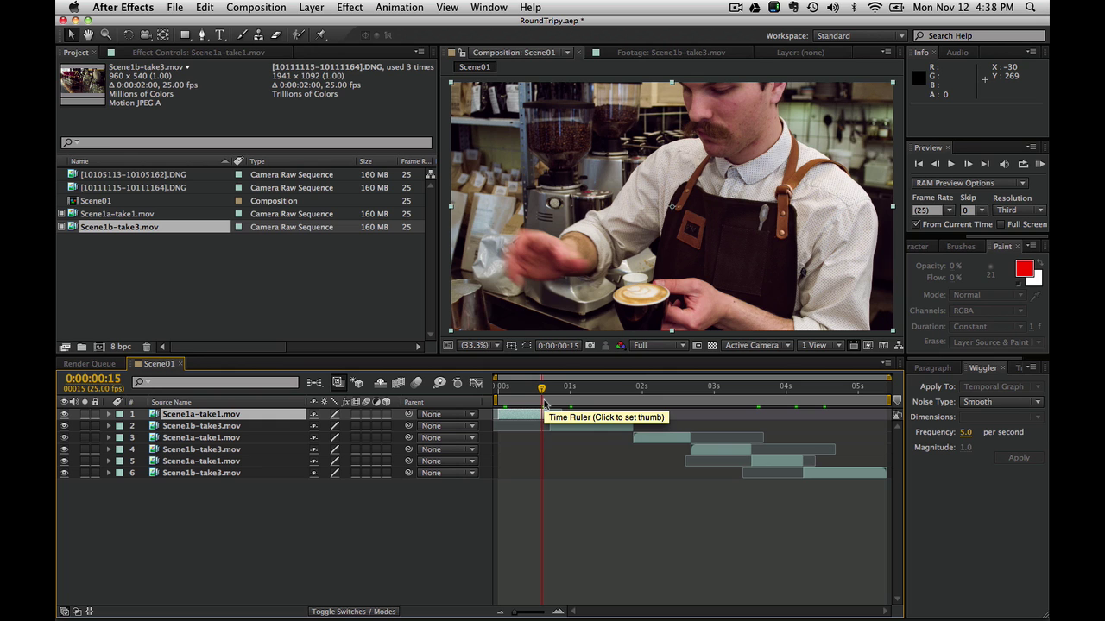
key(super+m)
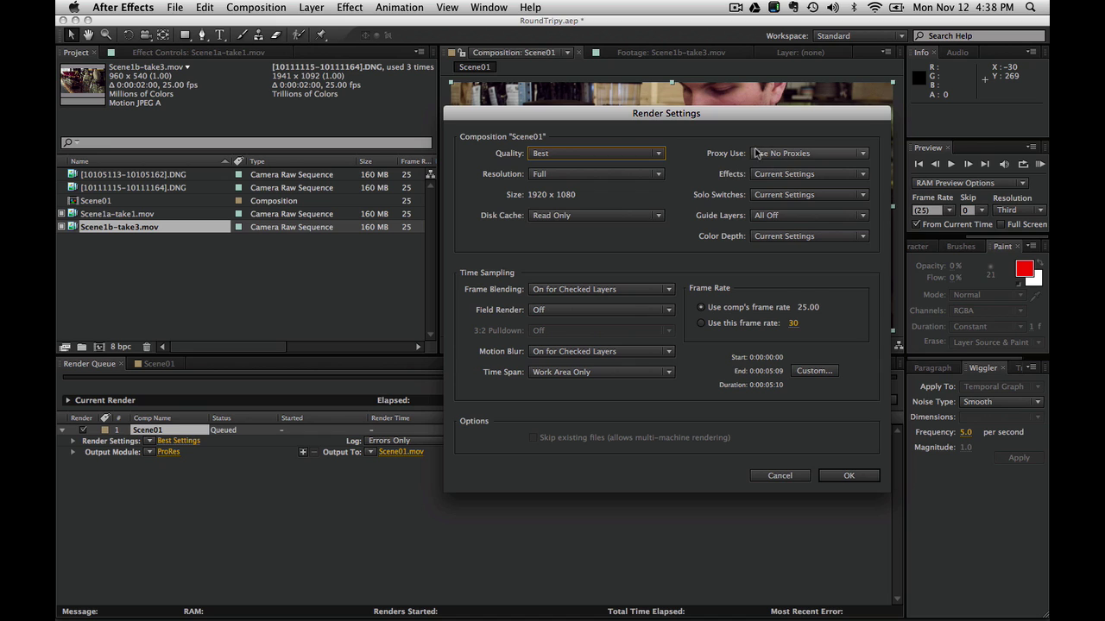
Set the Scene01 render's Proxy Use to Use All Proxies and confirm the settings.
click(781, 155)
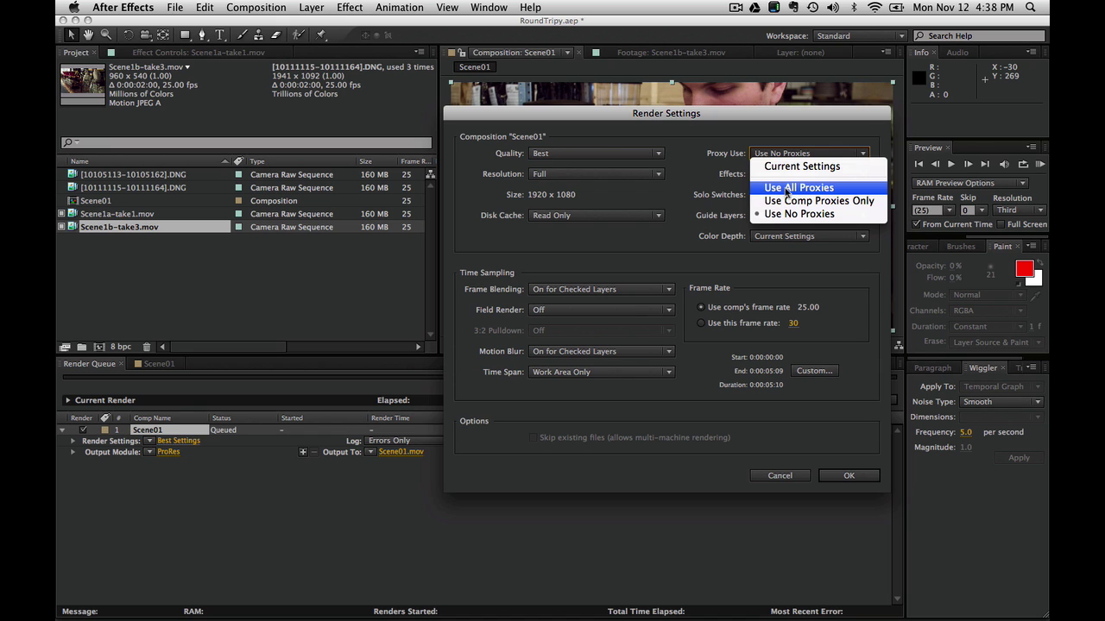
click(787, 187)
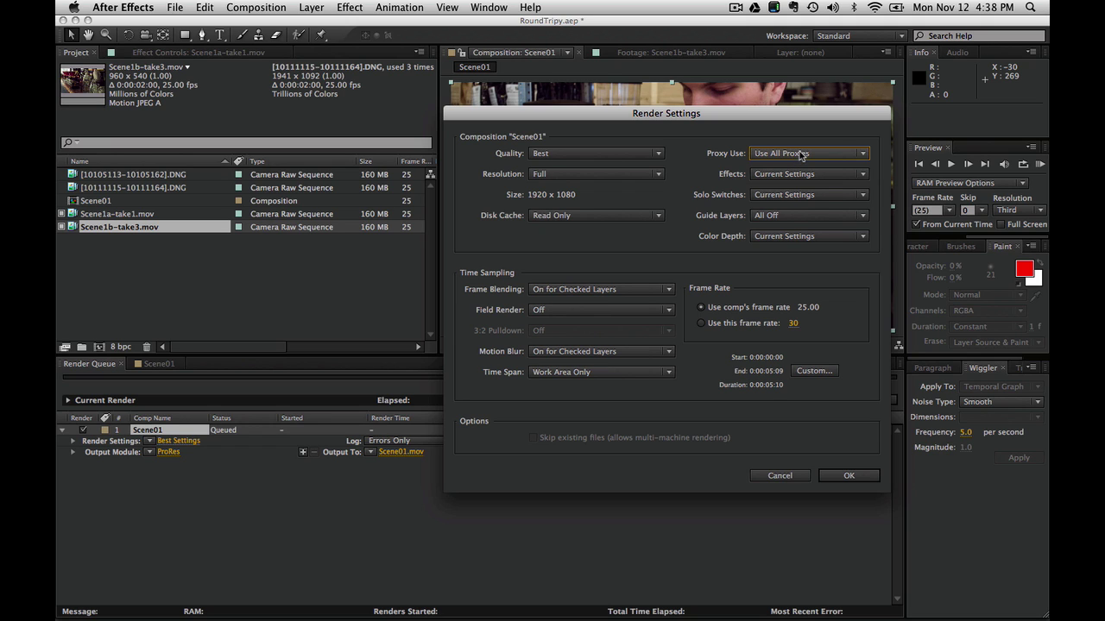
click(848, 475)
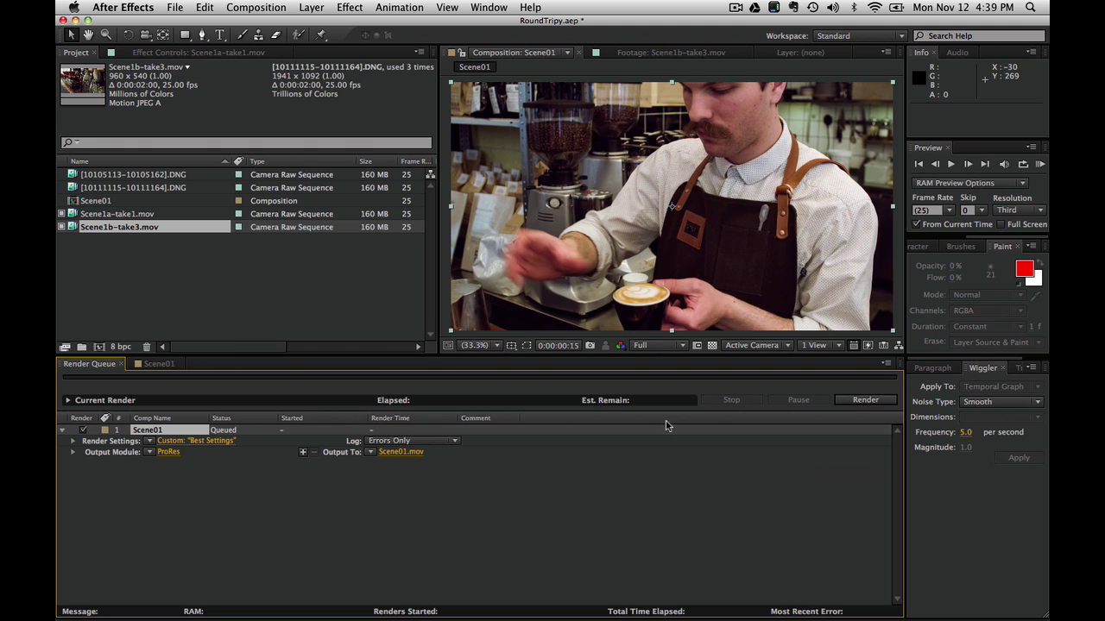
Render the queued Scene01 item to Scene01.mov.
click(865, 399)
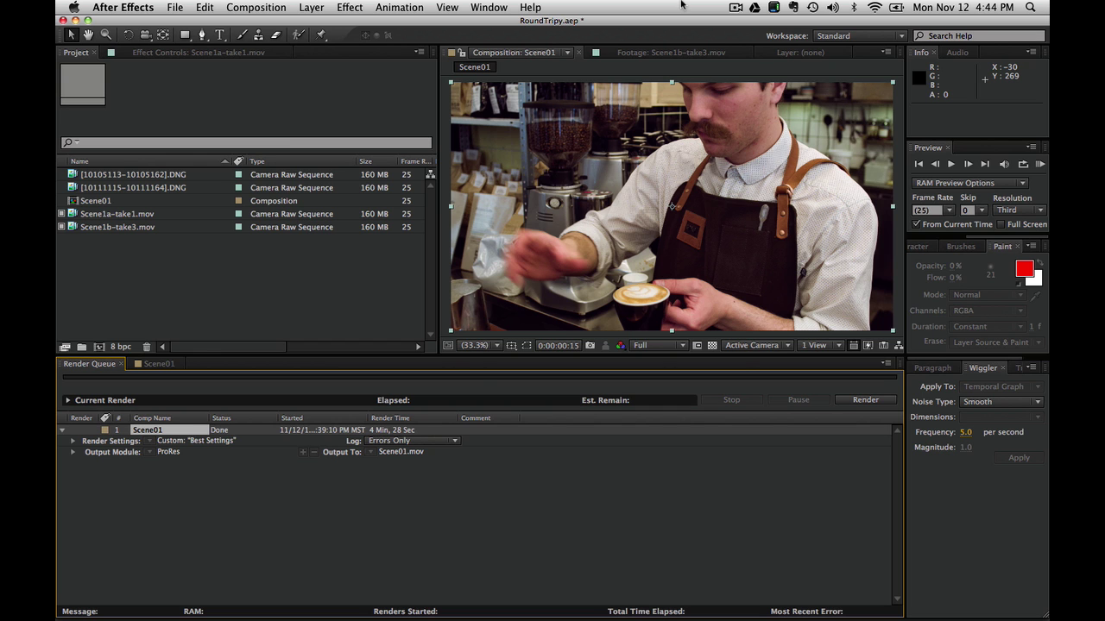
Import Scene01.mov from the IkonDNG folder into the Premiere Pro project.
key(super+Tab)
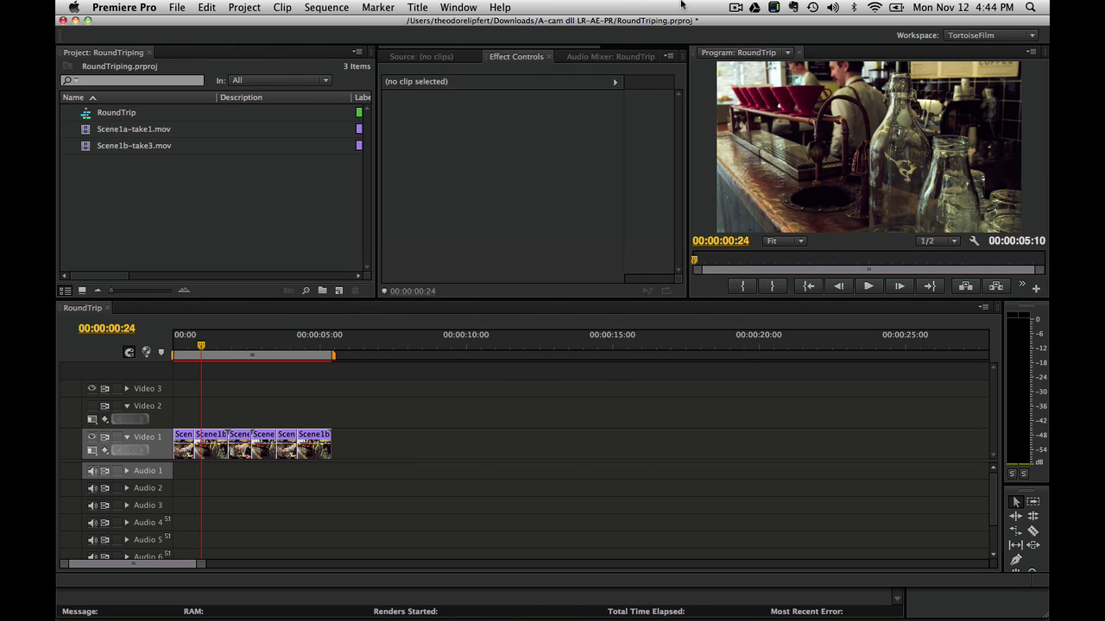
click(180, 7)
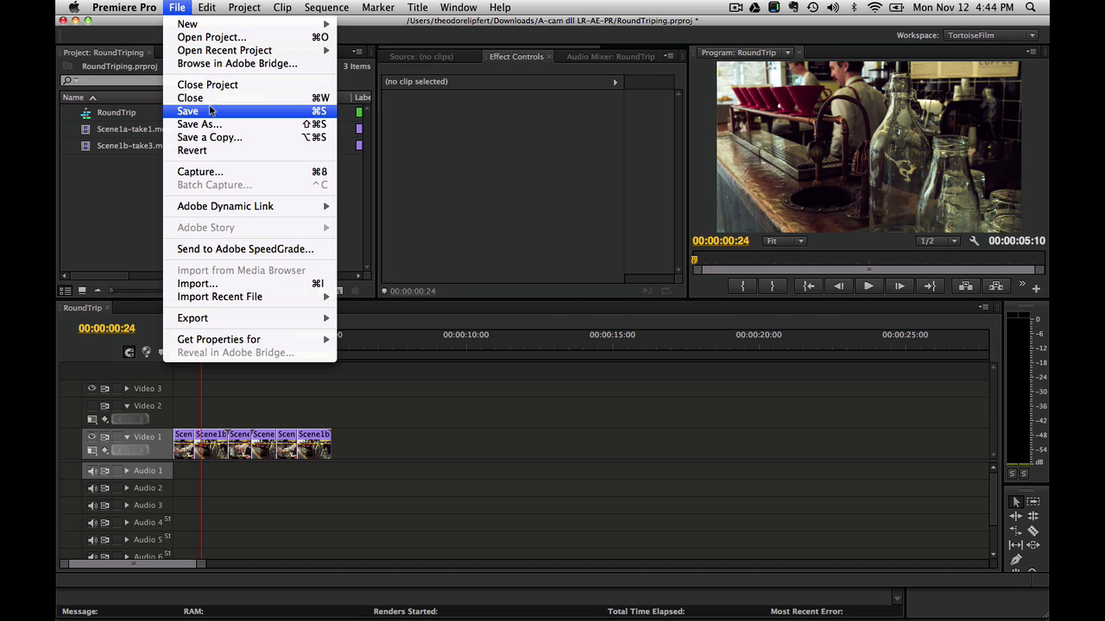
click(205, 285)
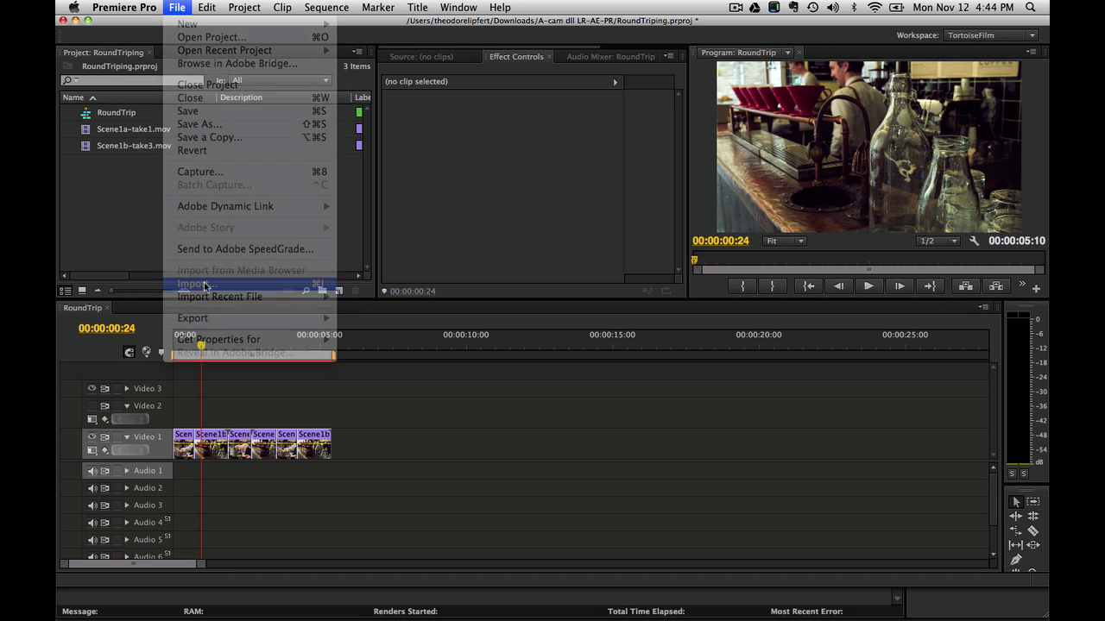
click(345, 156)
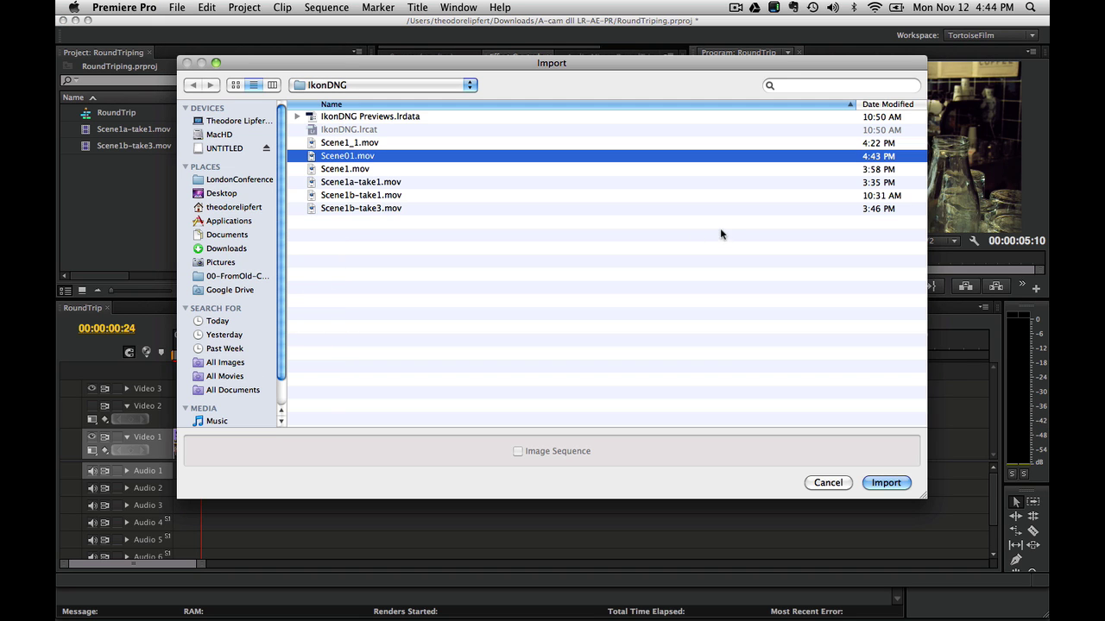
click(882, 482)
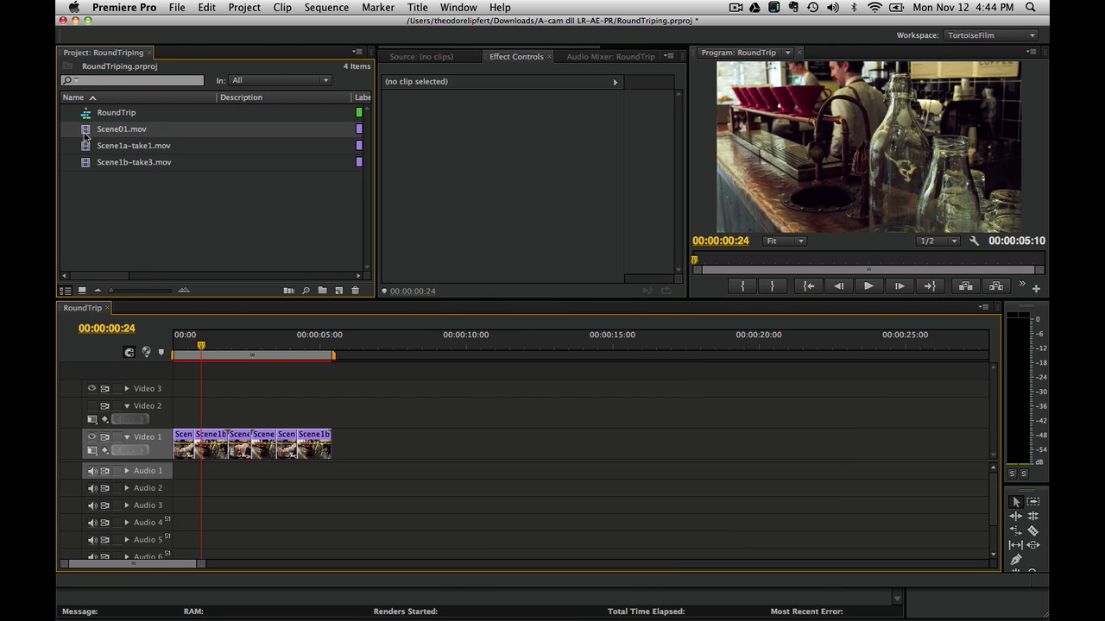
Place Scene01.mov on Video 2 at the start of the RoundTrip sequence.
drag(104, 278, 230, 295)
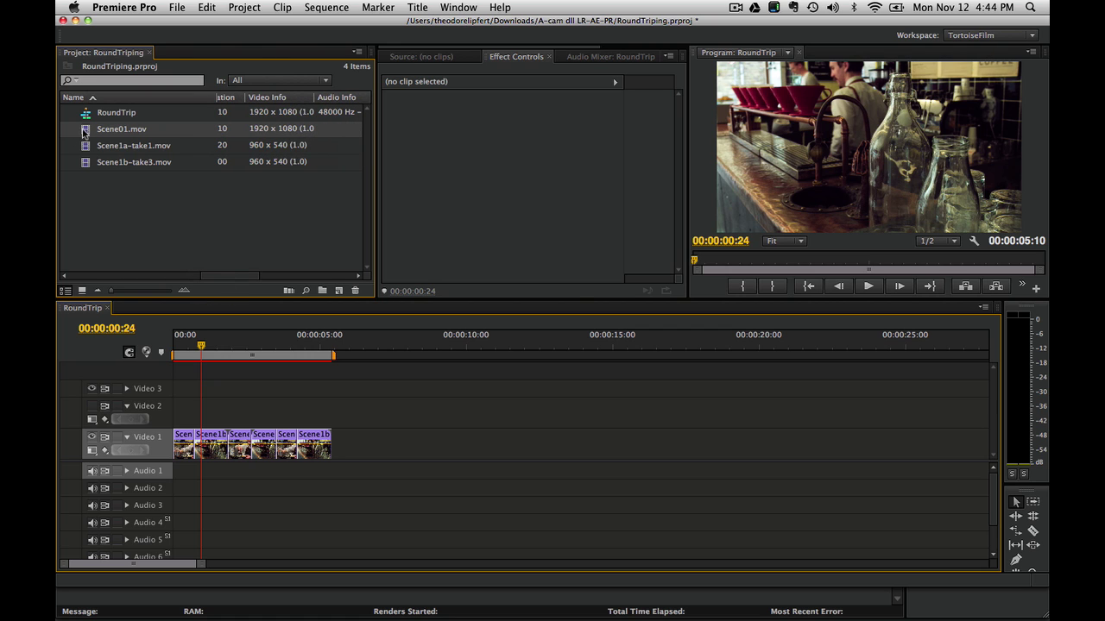
drag(84, 132, 178, 412)
drag(202, 350, 239, 352)
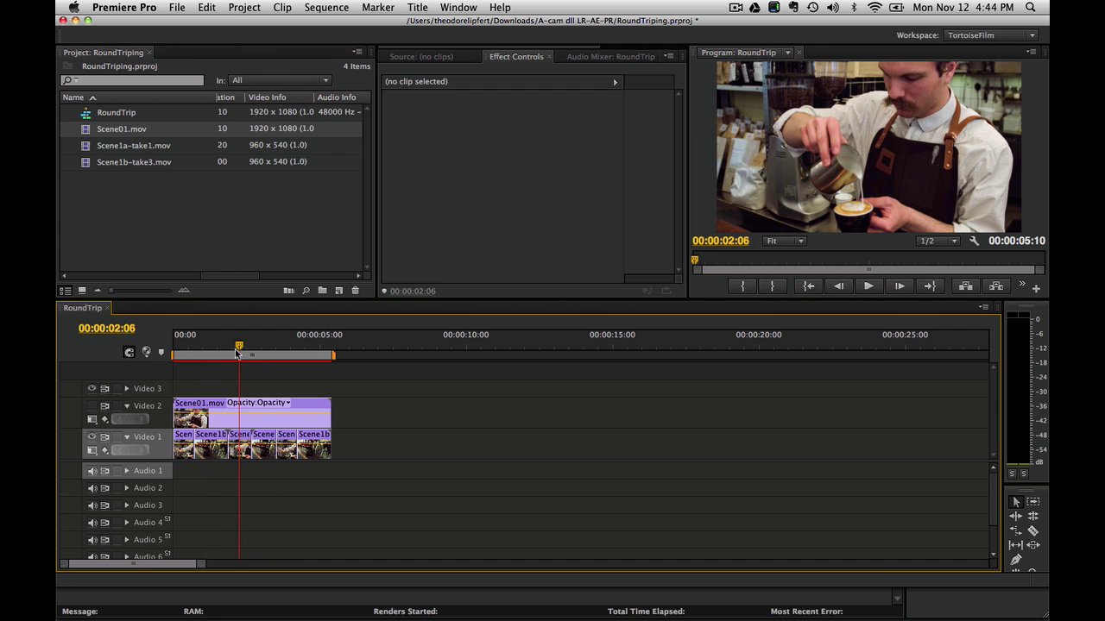
Toggle Video 2's visibility to compare the render with the original edit near 00:00:01:05.
click(91, 407)
click(92, 406)
click(91, 406)
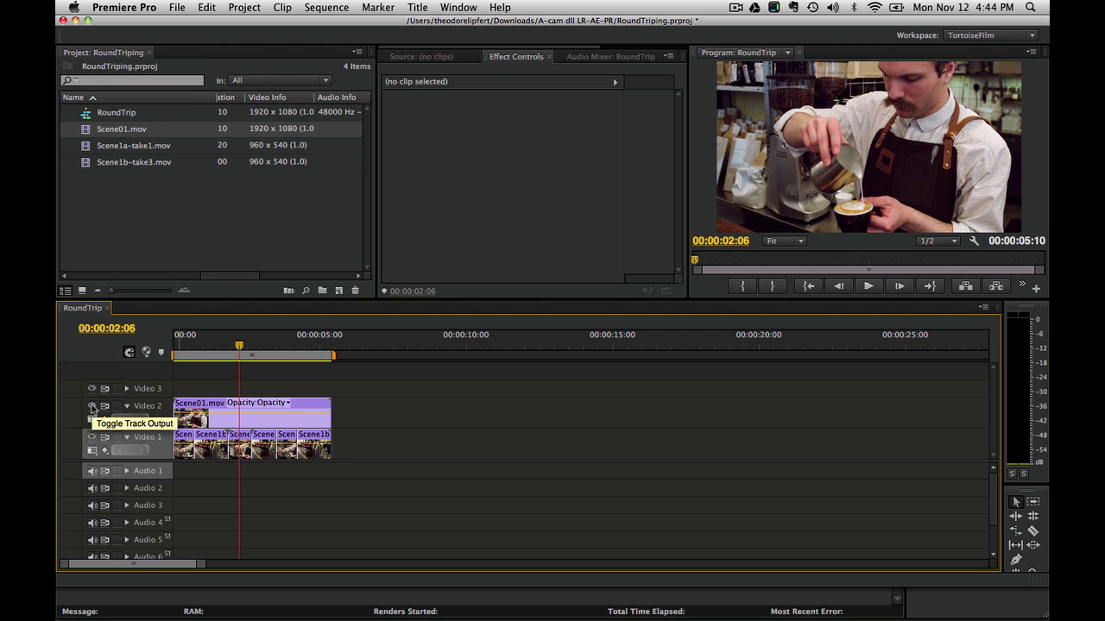
click(92, 407)
click(93, 407)
click(92, 407)
click(93, 407)
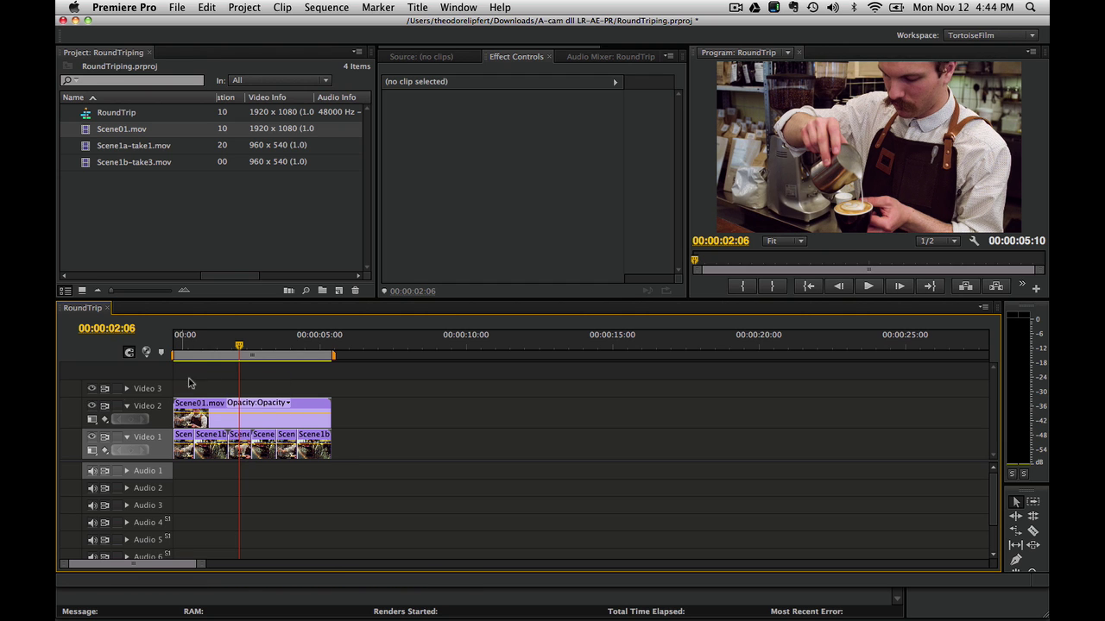
click(207, 344)
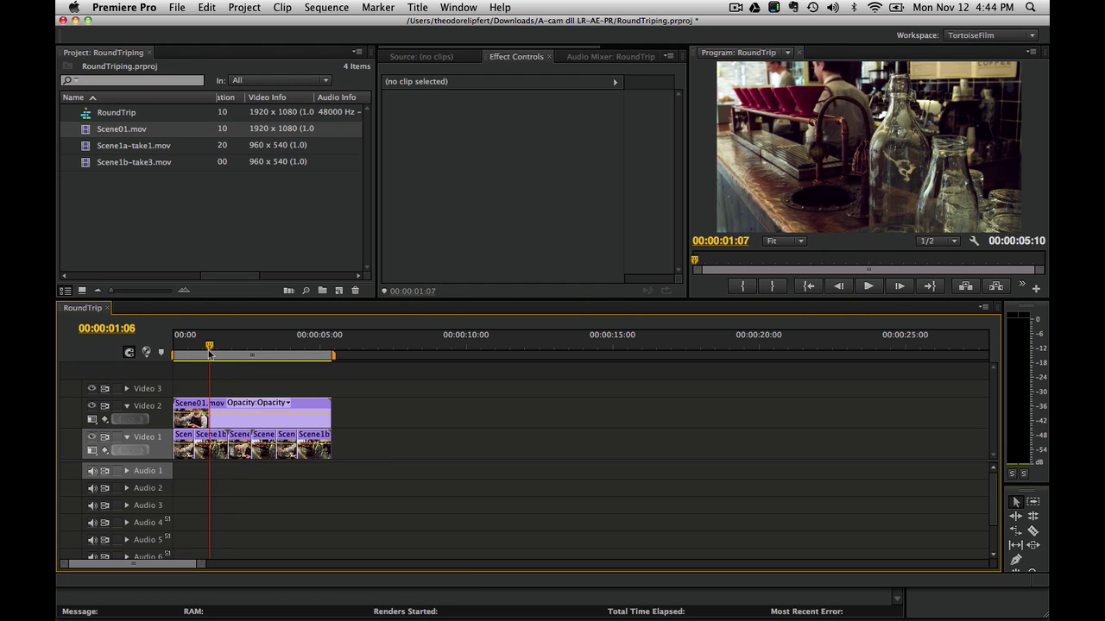
click(92, 407)
click(92, 407)
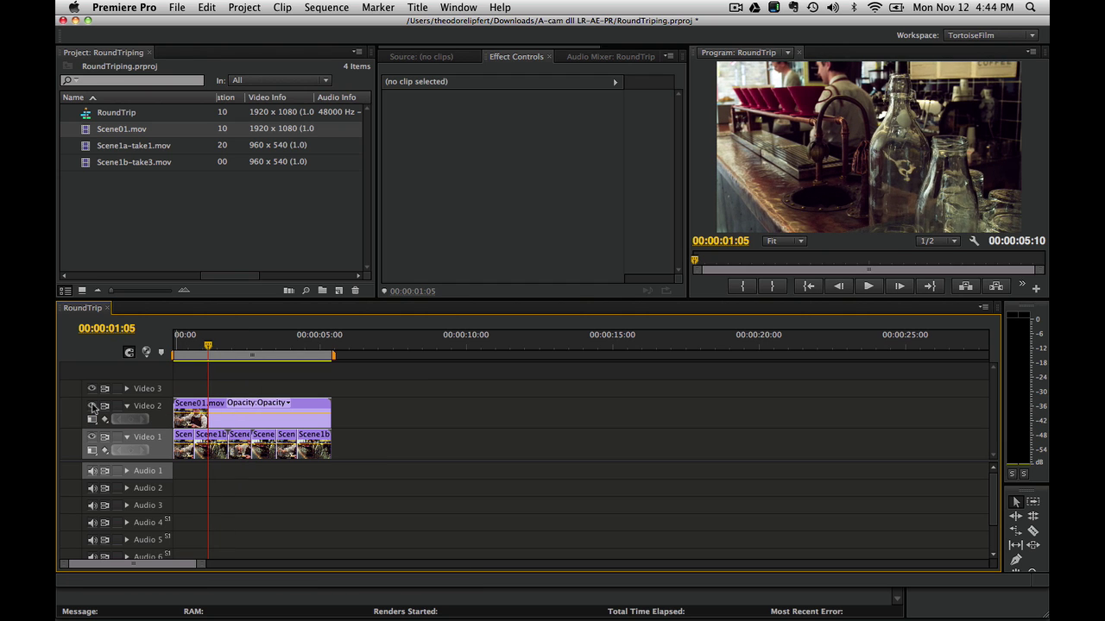
Play the sequence from the start, select the Scene01.mov clip, and switch to After Effects.
key(Home)
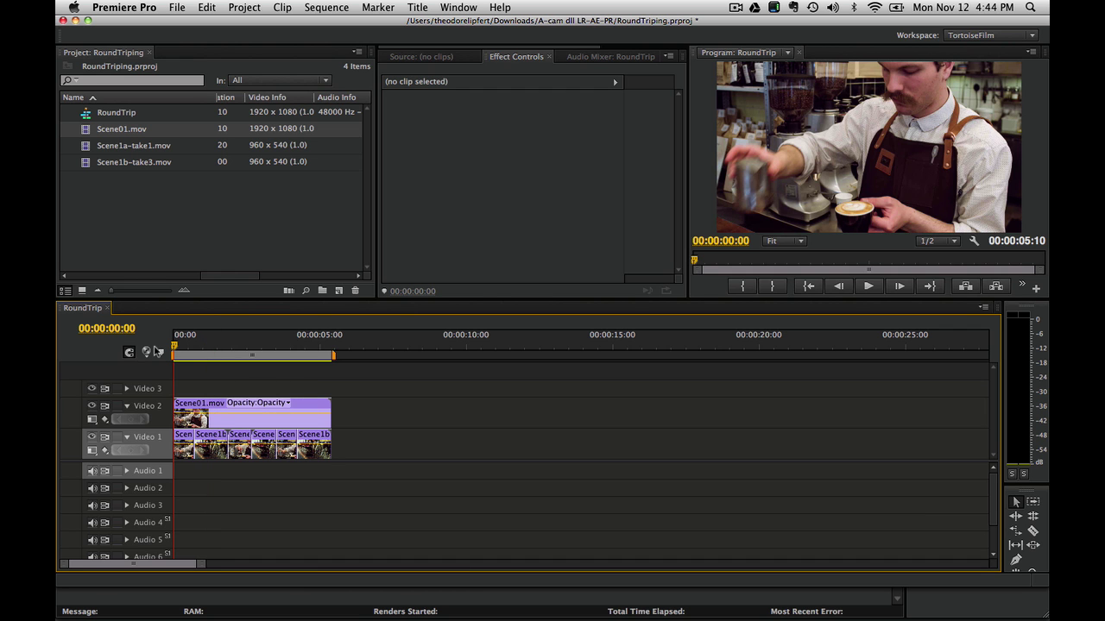
key(space)
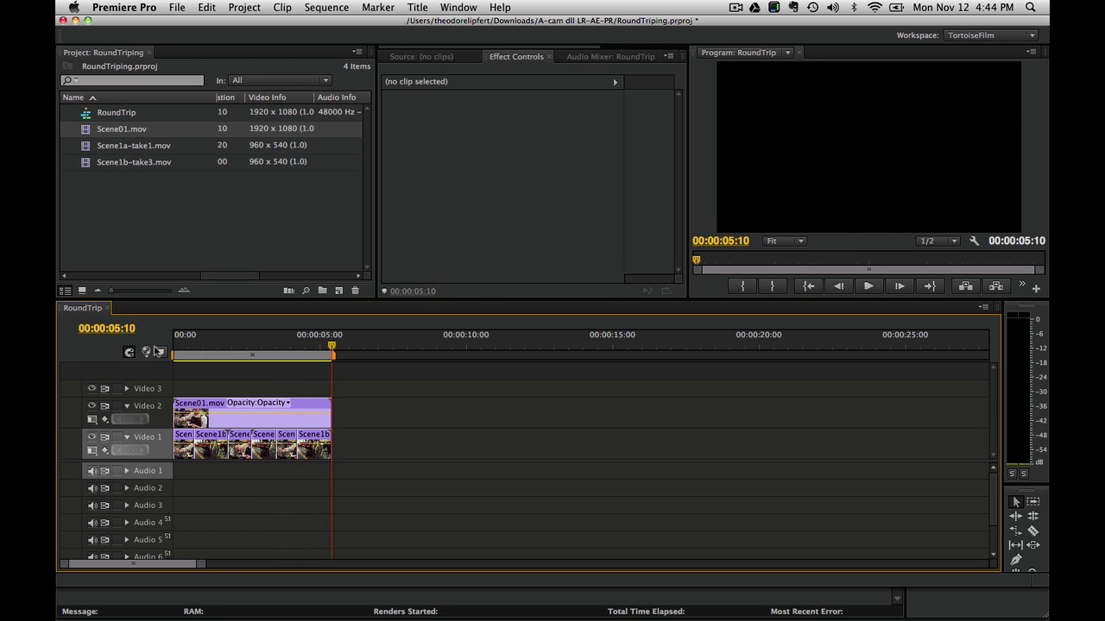
click(217, 419)
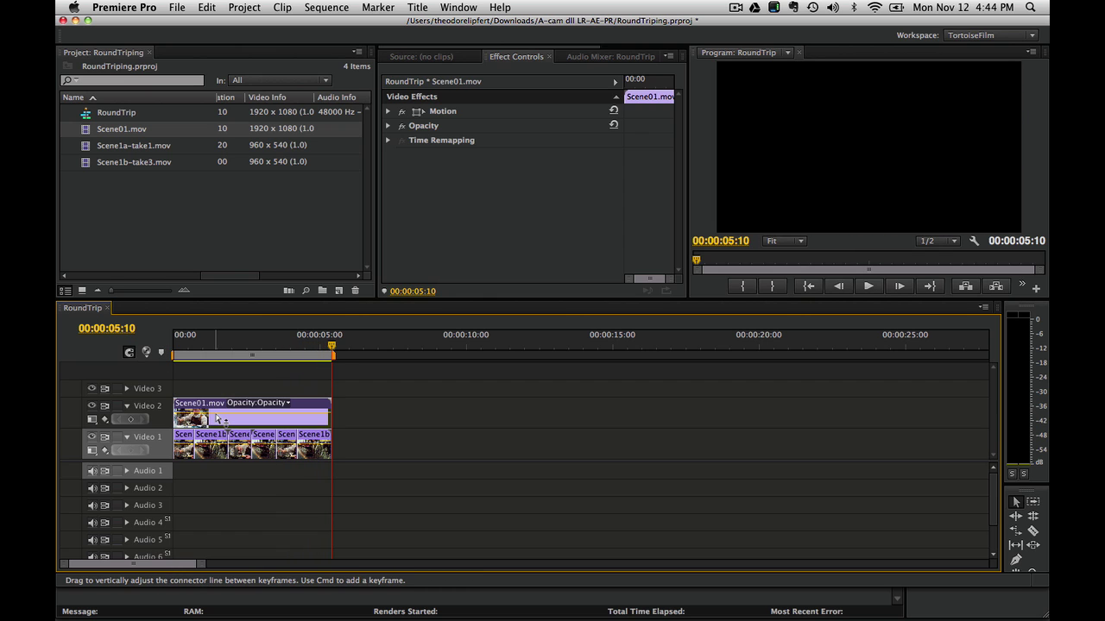
mouse_move(217, 419)
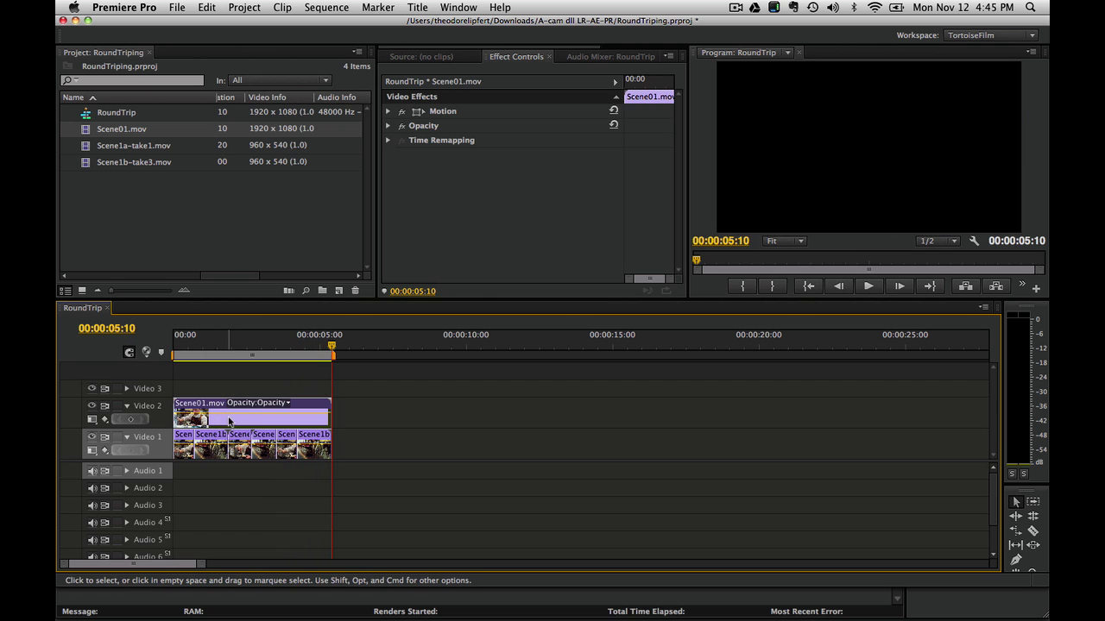
key(super+Tab)
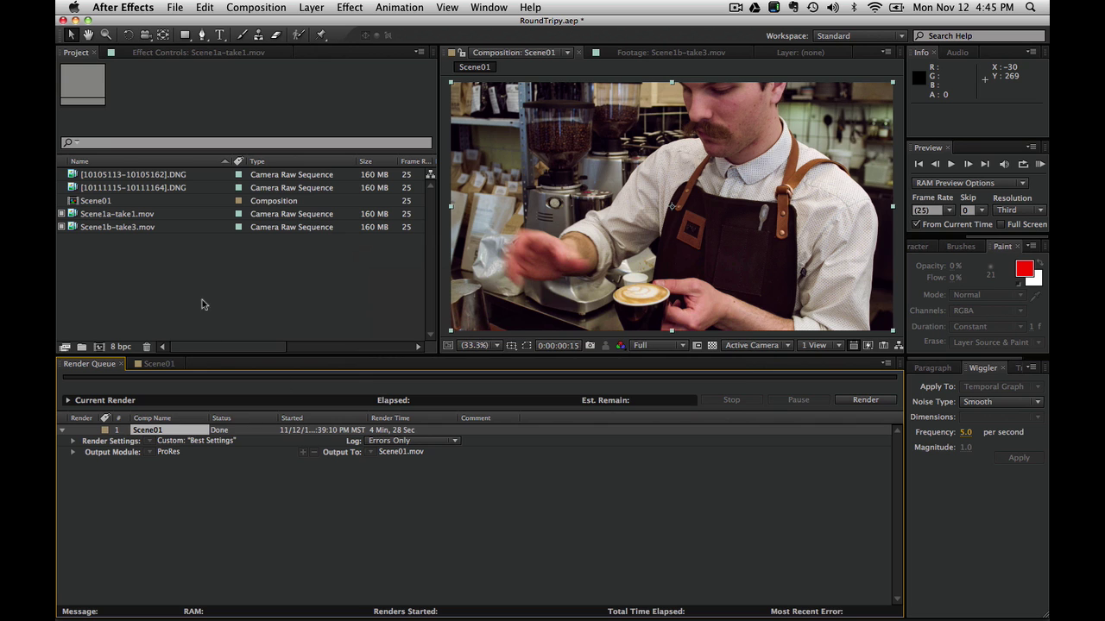
Select Scene1a-take1.mov and open its original DNG frames via Edit > Edit Original.
click(157, 365)
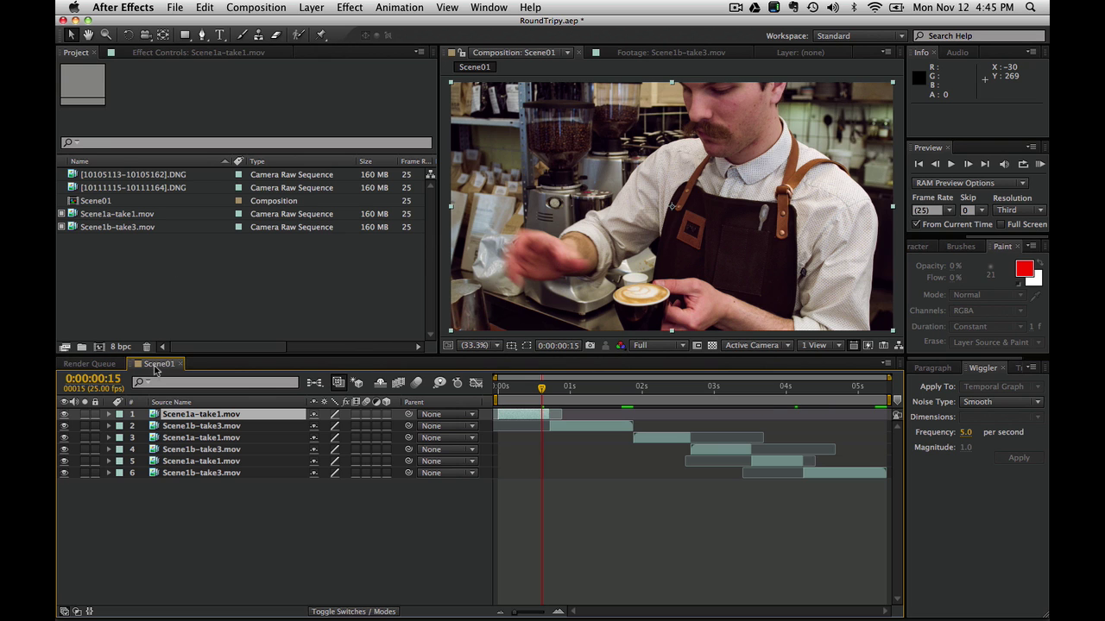
click(234, 523)
click(93, 218)
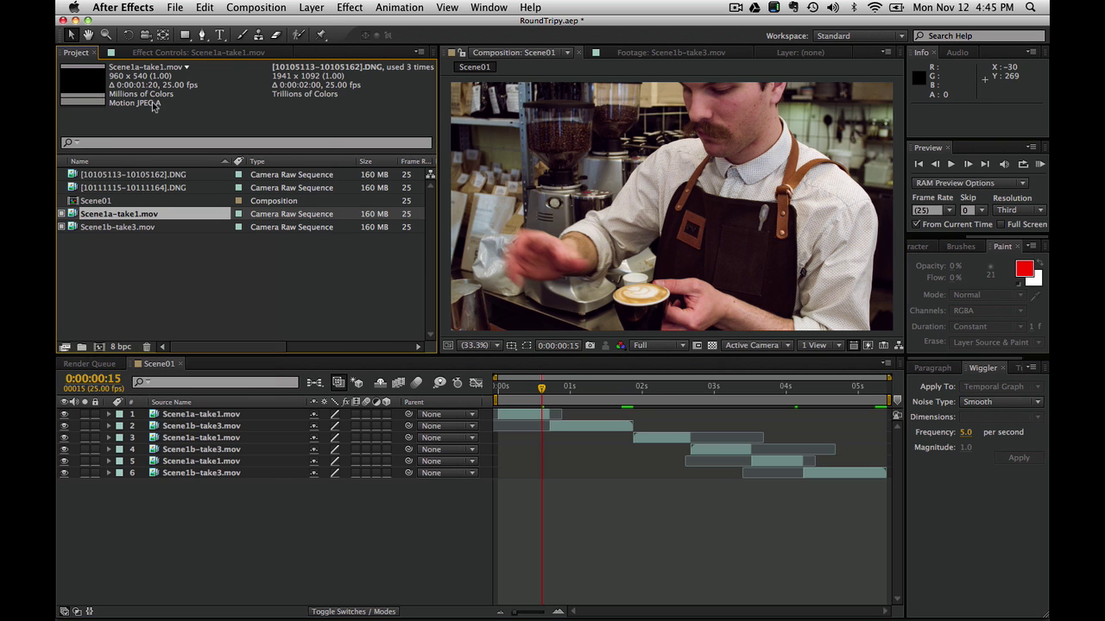
click(204, 7)
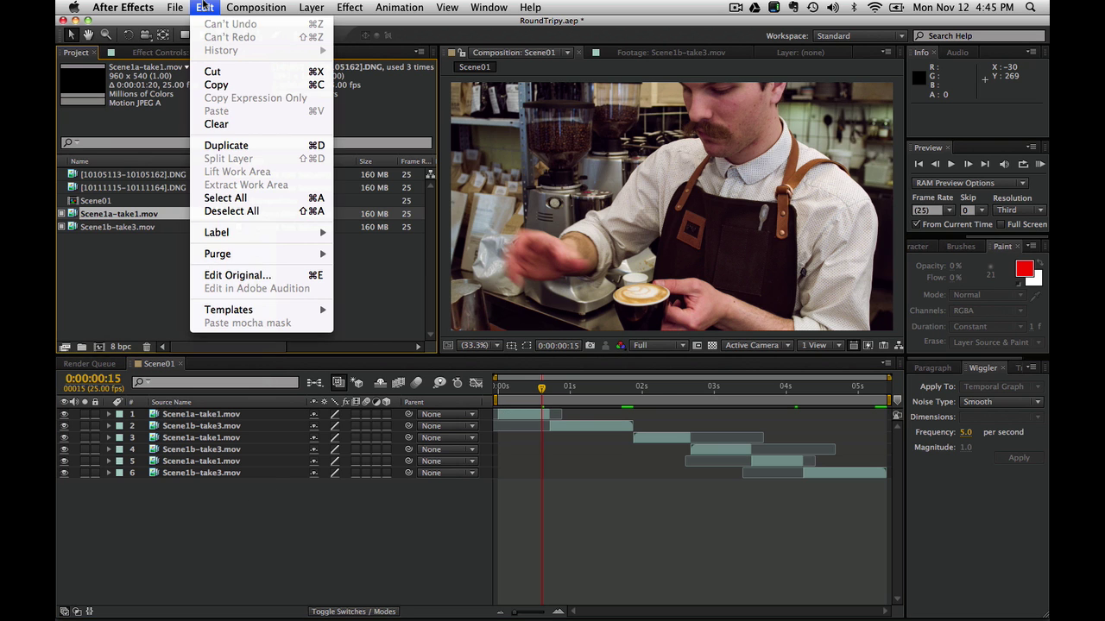
click(232, 275)
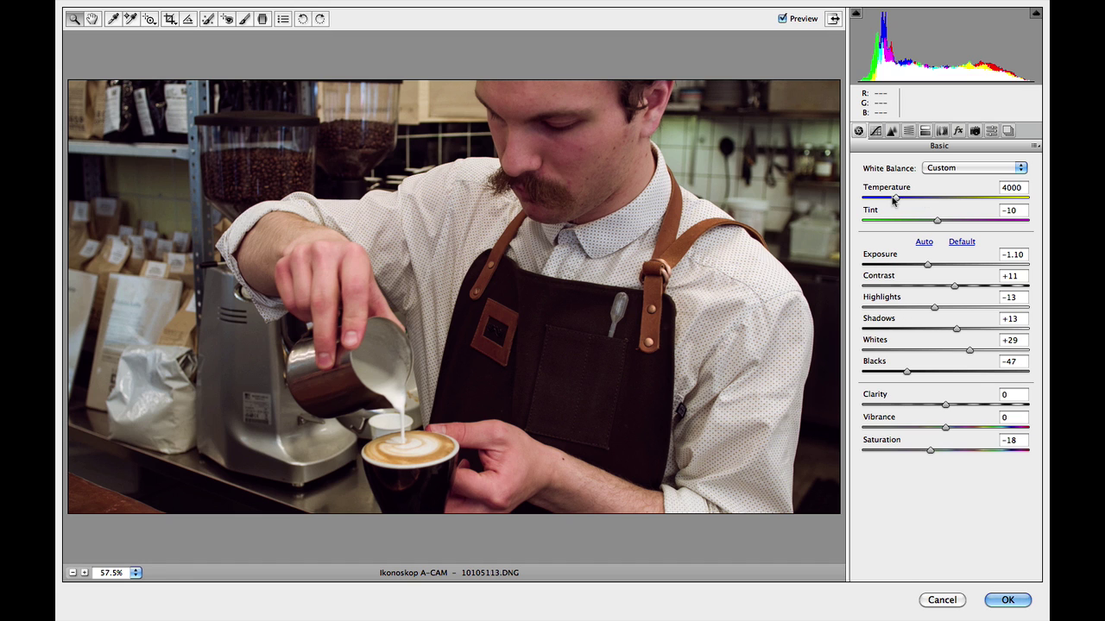
Grade the DNG frames to Temperature 9700, Tint -49, Exposure -2.25 and apply.
drag(895, 198, 907, 224)
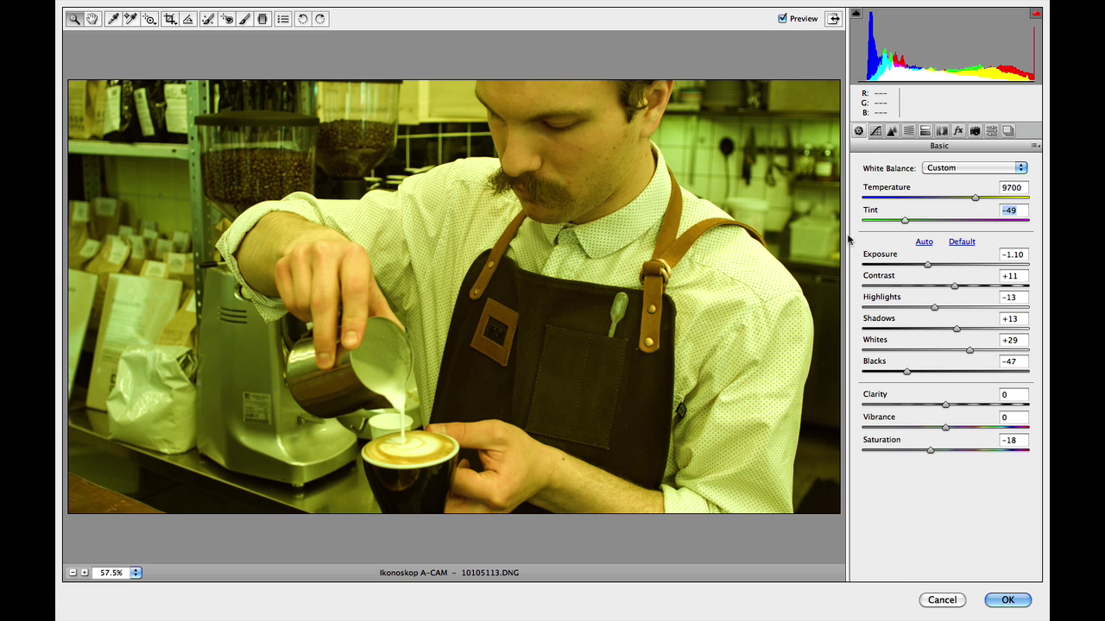
drag(932, 268, 908, 269)
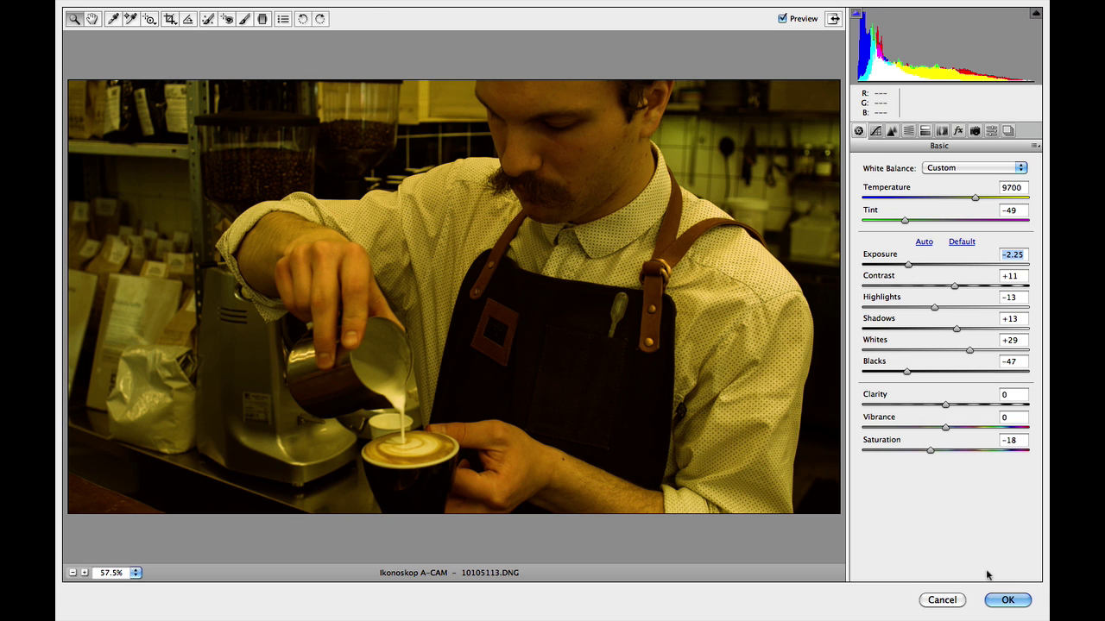
click(994, 600)
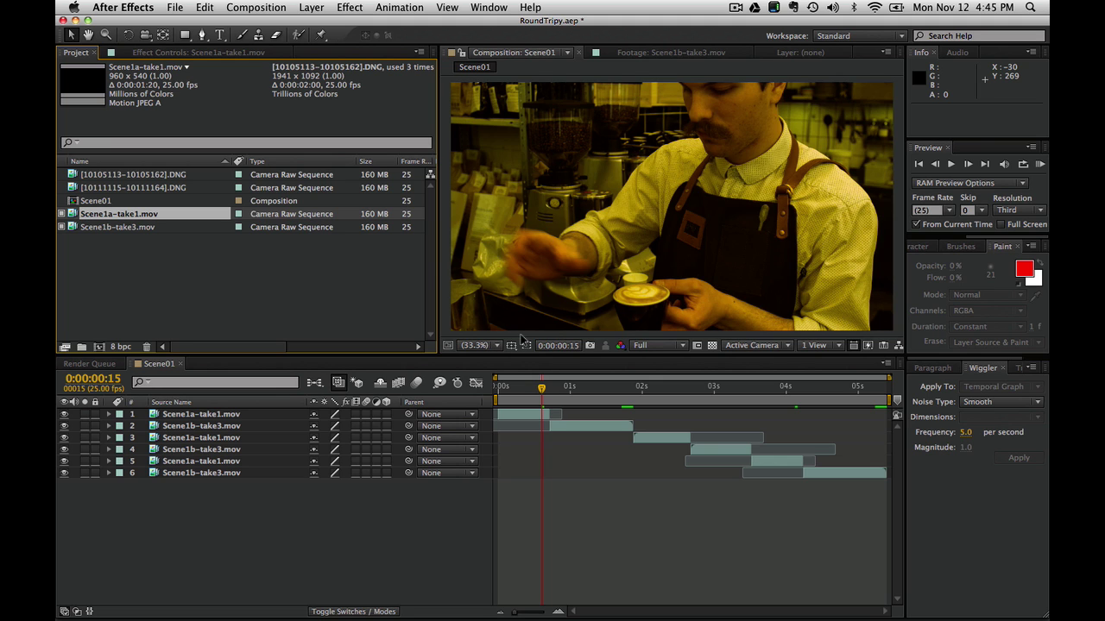
Scrub Scene01 to check the warmer, darker Scene1a shots in the composition.
mouse_move(543, 389)
mouse_down()
mouse_move(588, 392)
mouse_move(528, 391)
mouse_up()
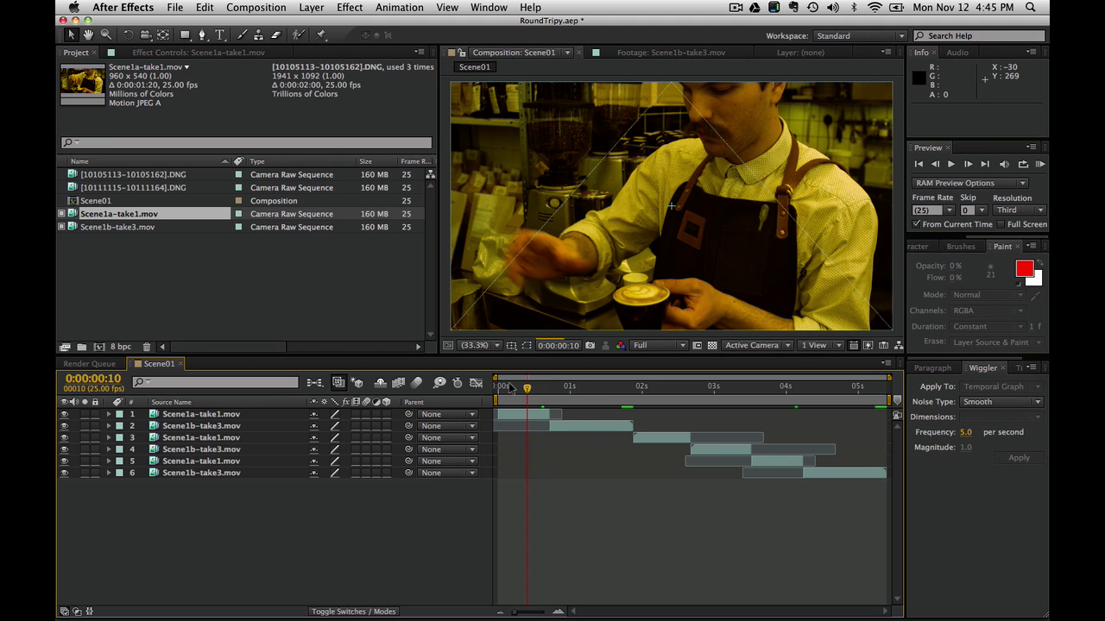
mouse_move(527, 390)
mouse_down()
mouse_move(649, 391)
mouse_move(525, 393)
mouse_up()
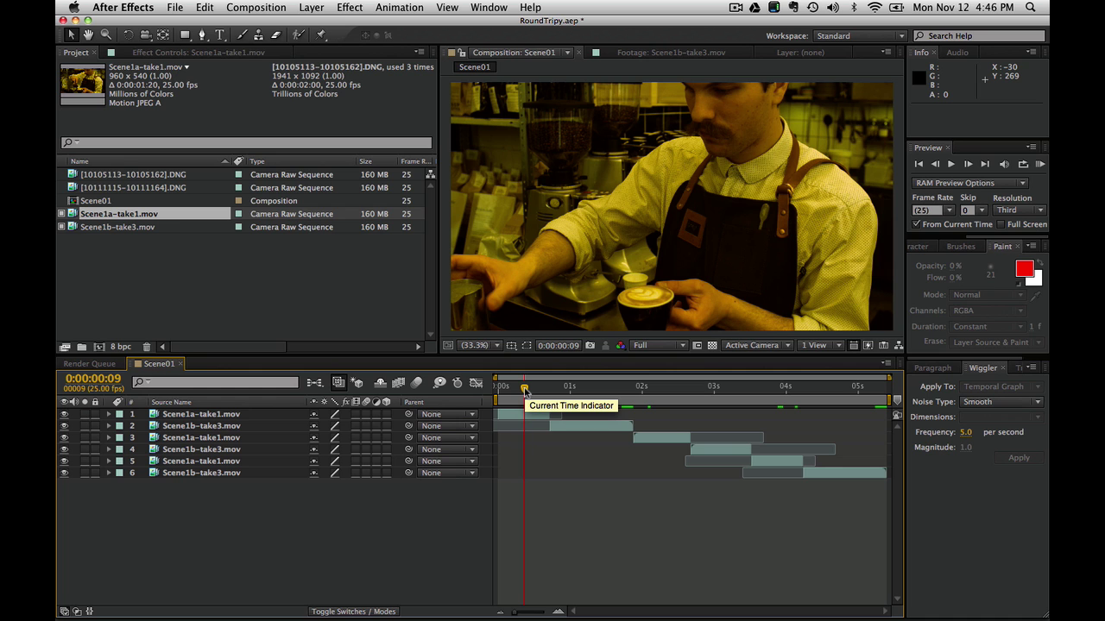
click(330, 473)
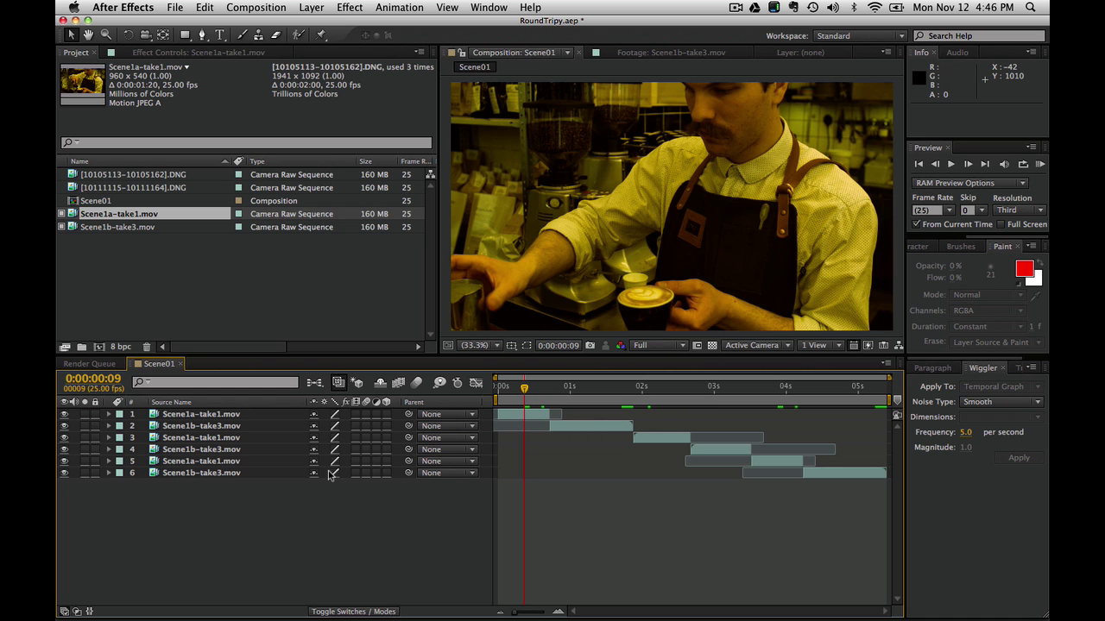
key(super+Tab)
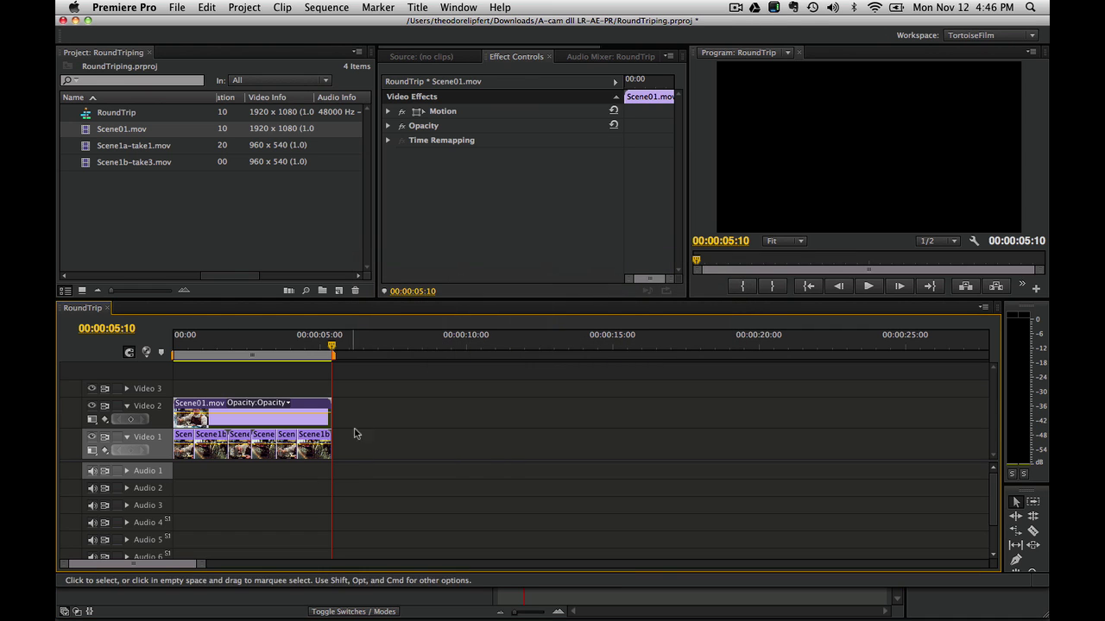
drag(328, 346, 181, 359)
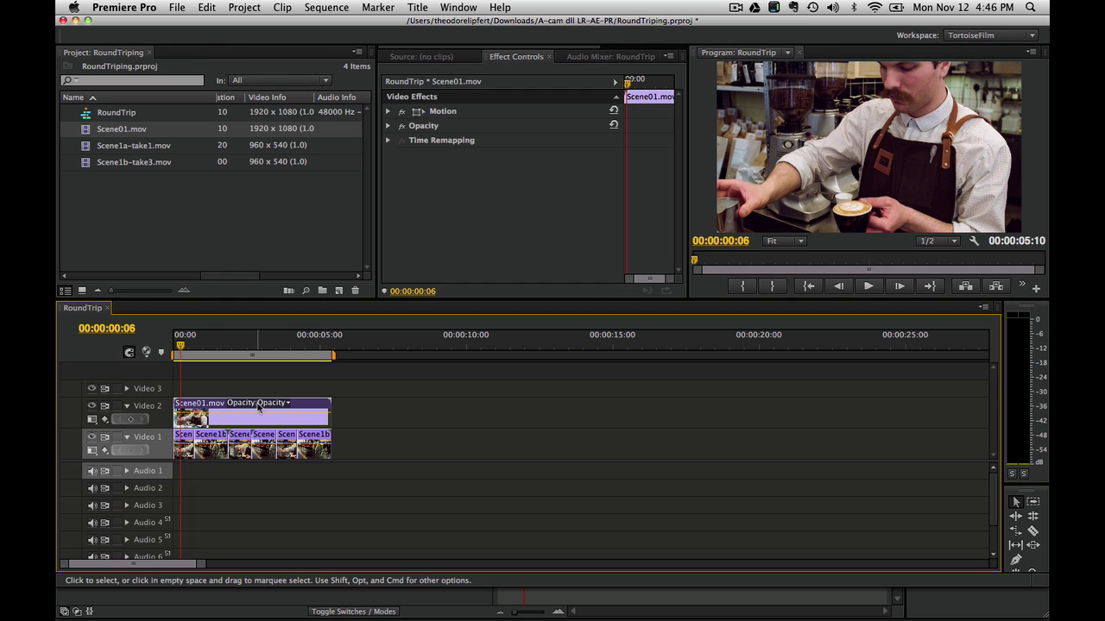
drag(181, 350, 182, 373)
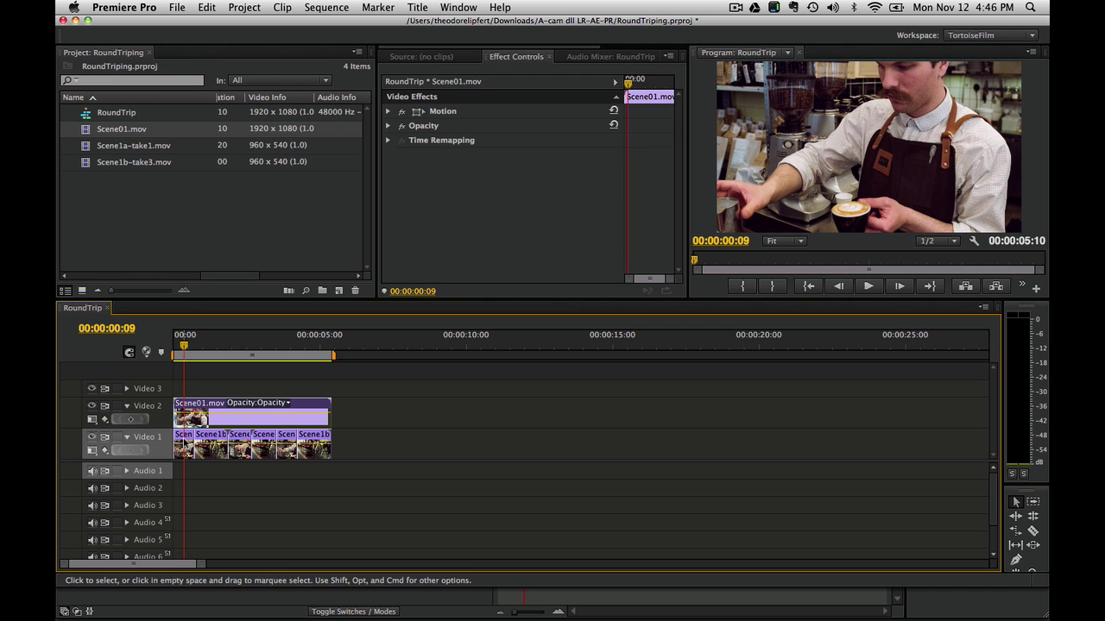